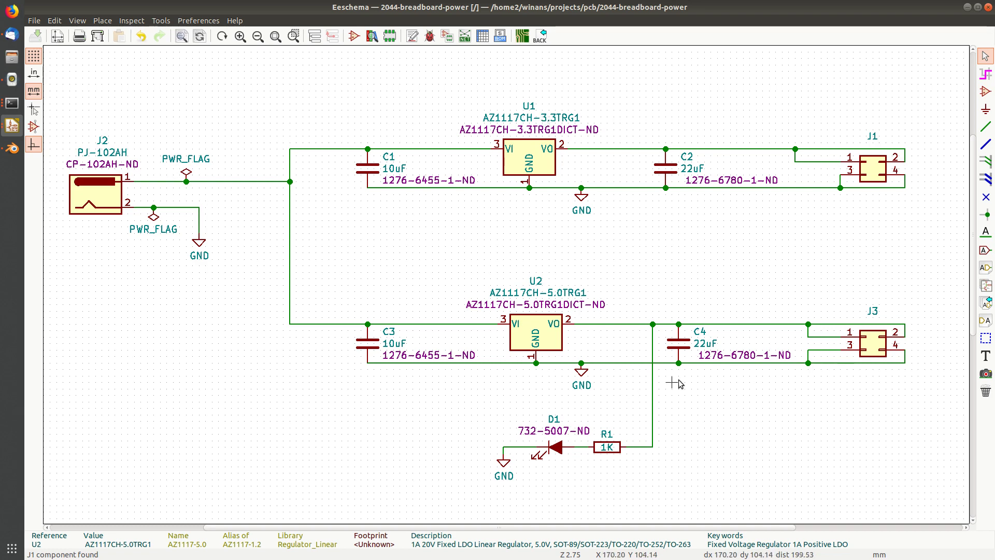
# Inspect barrel jack J2's assigned footprint and its pad layout in the footprint library browser, then close its properties without changes
pyautogui.doubleClick(82, 199)
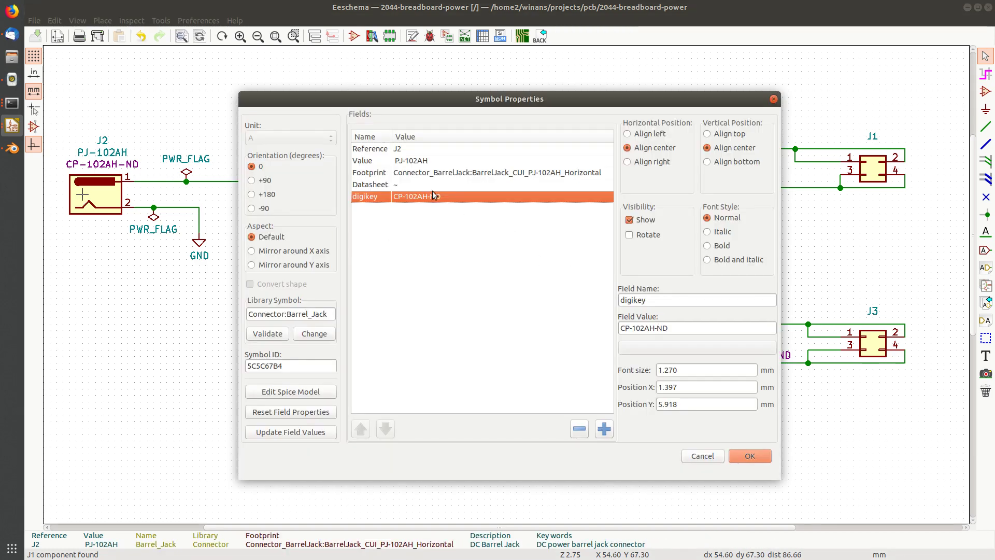
pyautogui.click(403, 173)
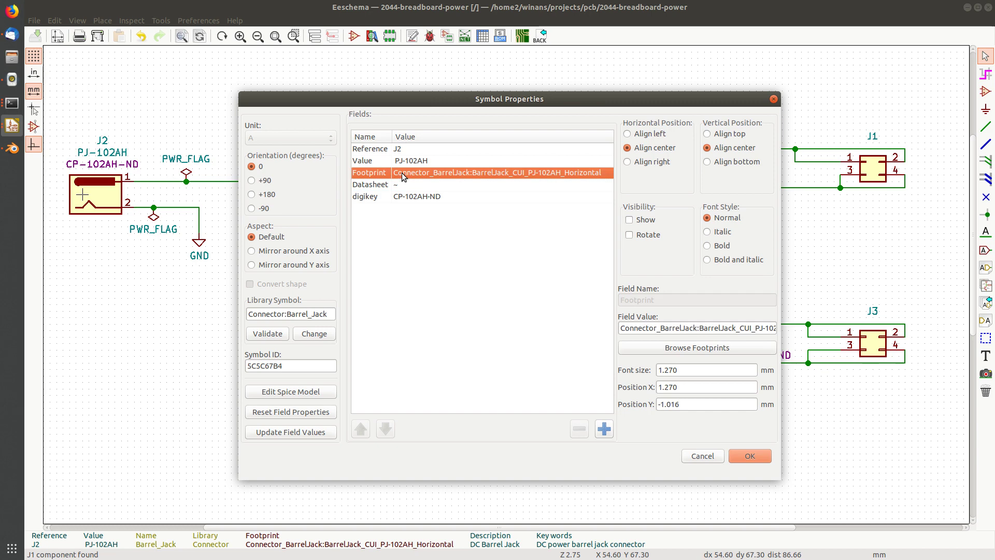
pyautogui.click(682, 350)
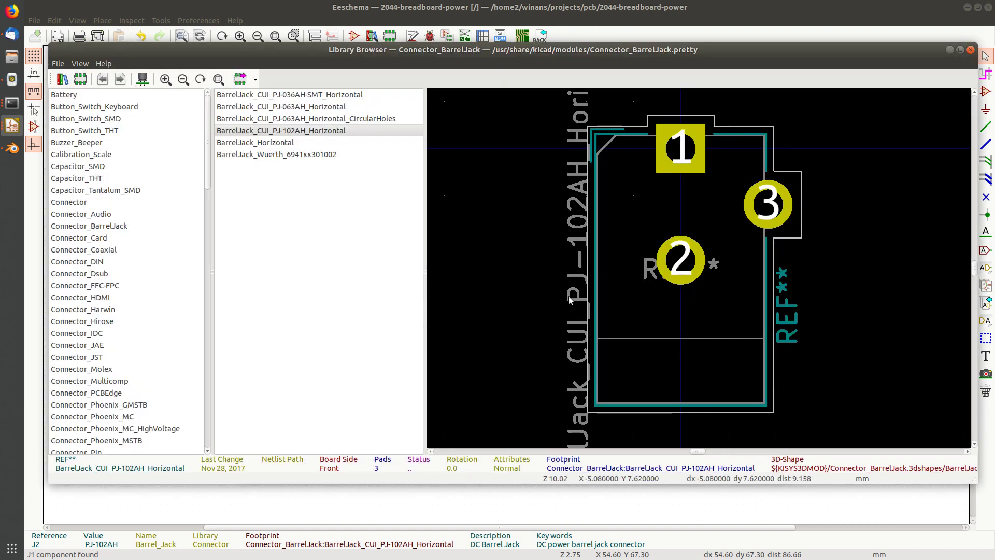
pyautogui.scroll(-1, 567, 312)
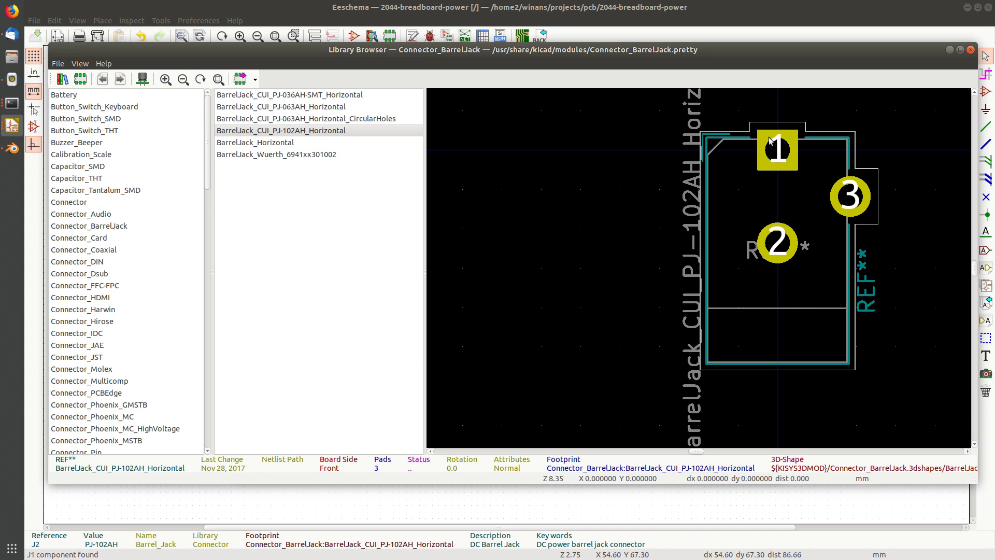
pyautogui.click(972, 50)
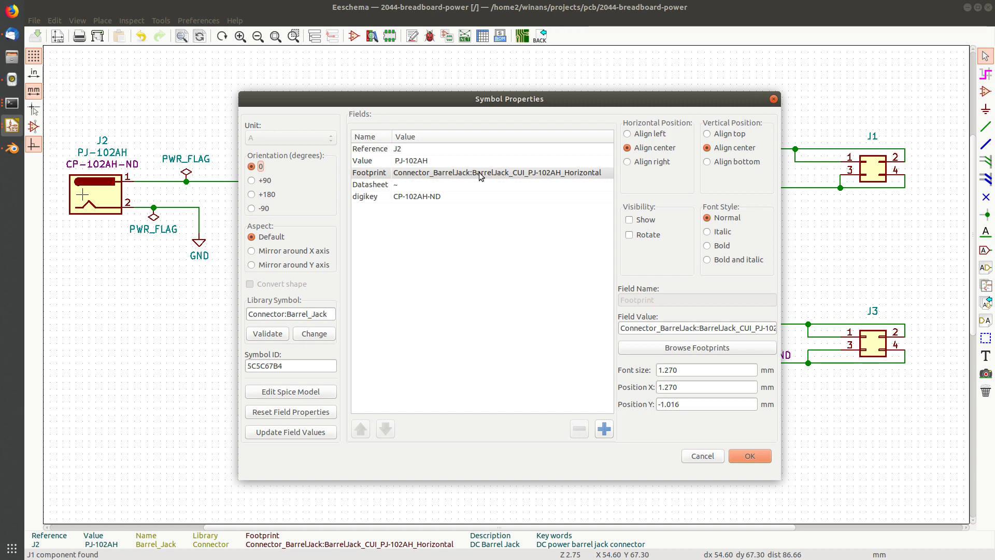
pyautogui.click(711, 458)
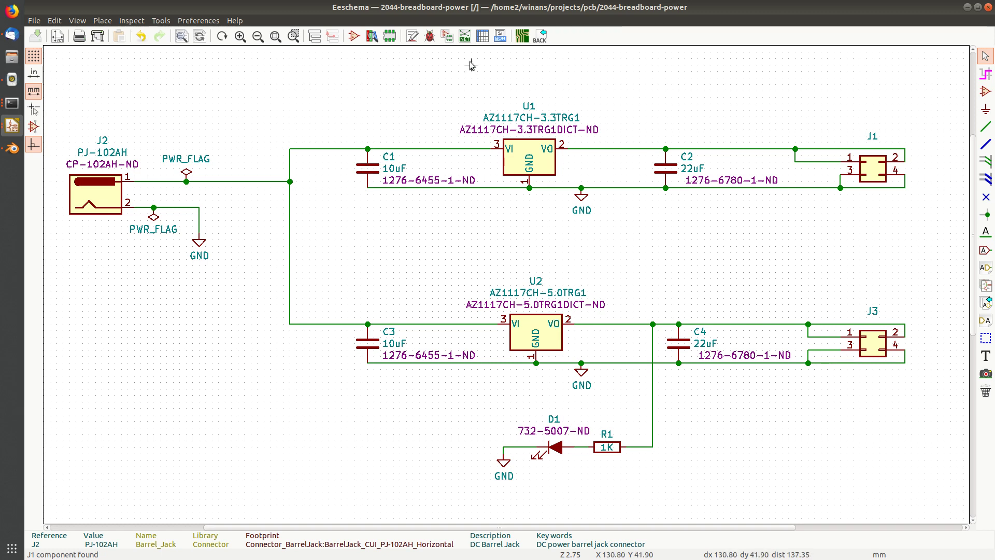
# Open the footprint assignment tool, check J2's entry, select capacitor C1 and widen the list of available footprints
pyautogui.click(448, 37)
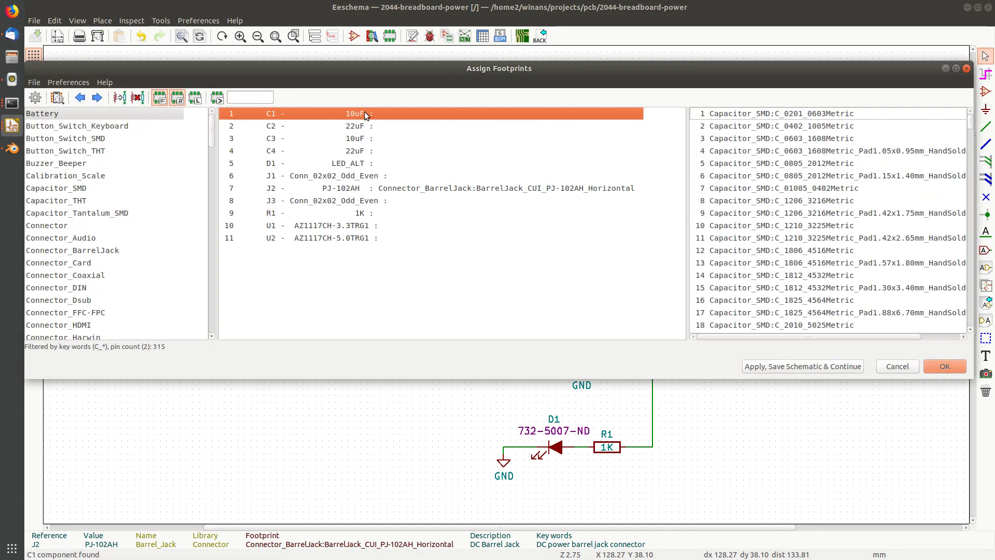
pyautogui.click(477, 189)
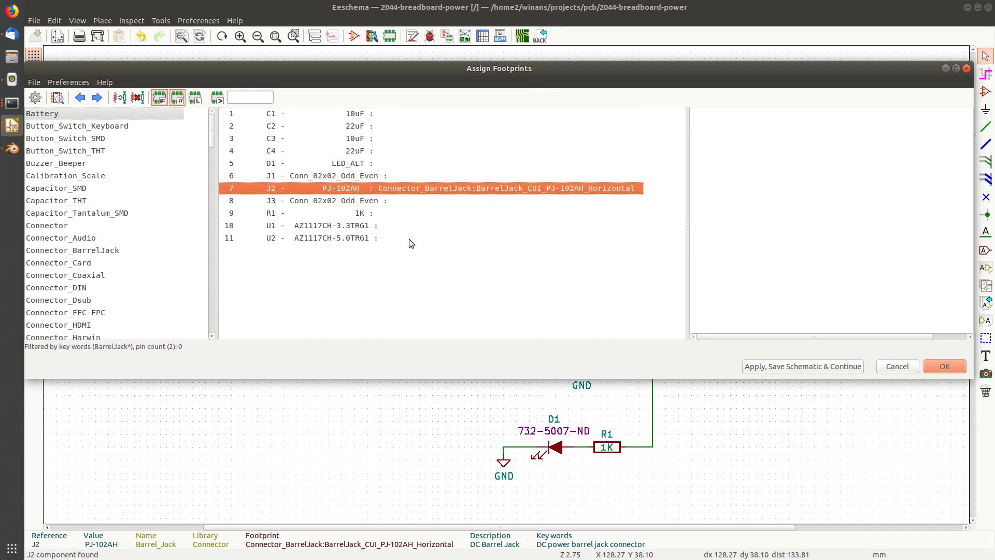
pyautogui.click(378, 114)
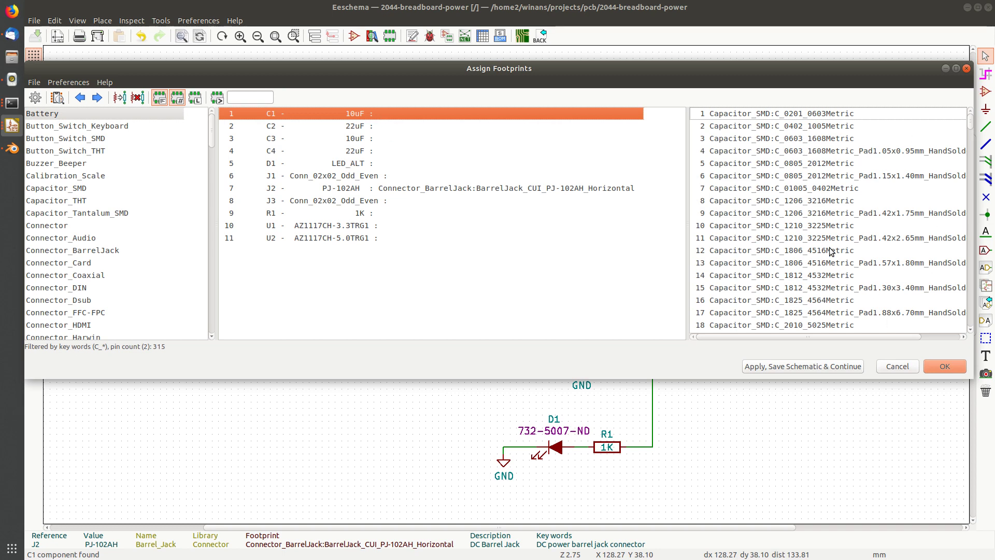
pyautogui.moveTo(688, 202); pyautogui.dragTo(643, 204)
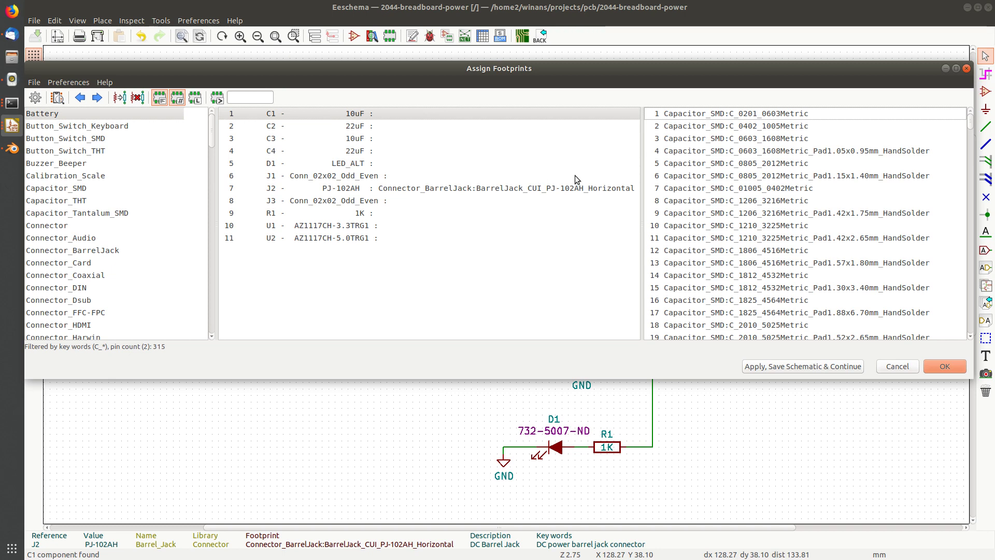
# Turn off the pin-count and keyword filters and browse the unfiltered footprint list for capacitors C1 to C4
pyautogui.click(180, 99)
pyautogui.click(160, 99)
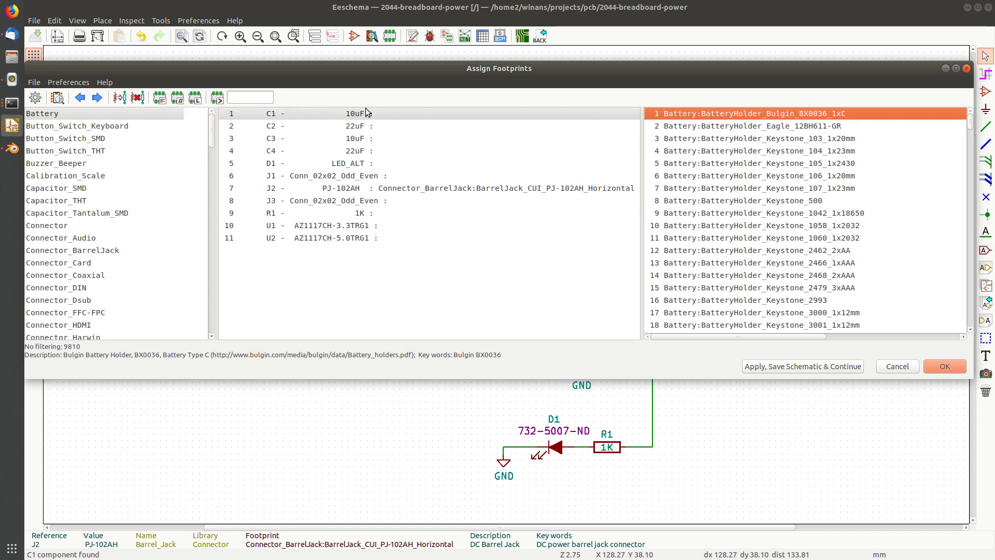
pyautogui.click(316, 115)
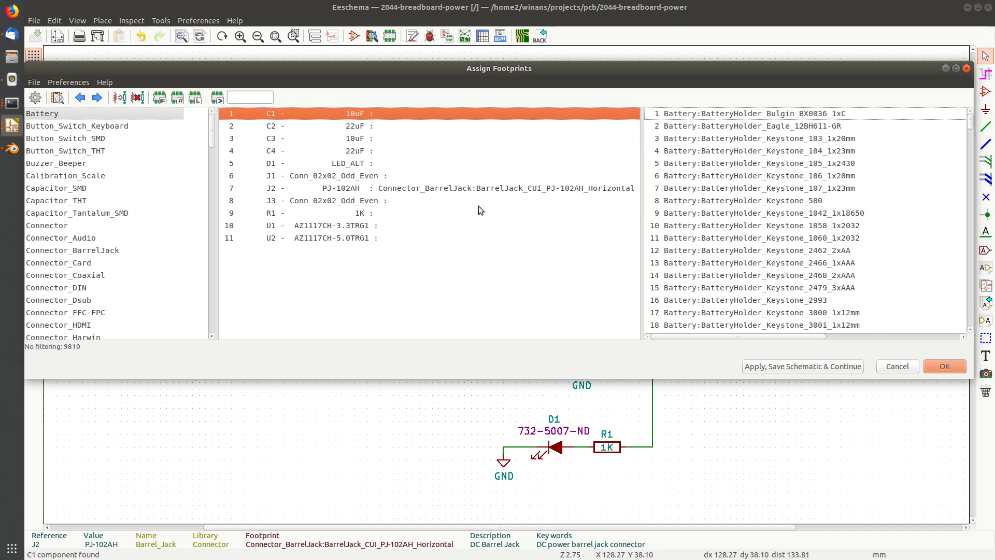
pyautogui.click(369, 126)
pyautogui.click(371, 138)
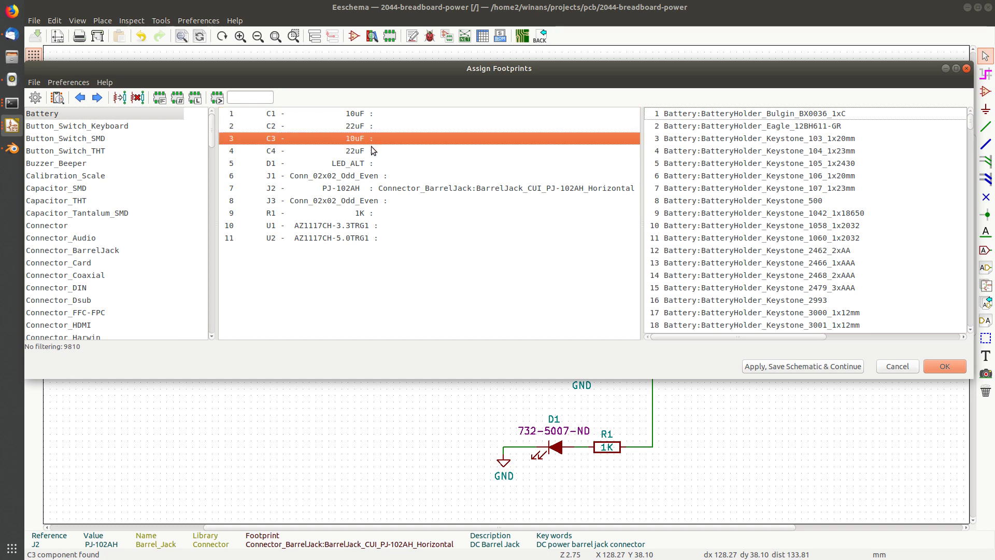
pyautogui.click(372, 151)
pyautogui.click(377, 113)
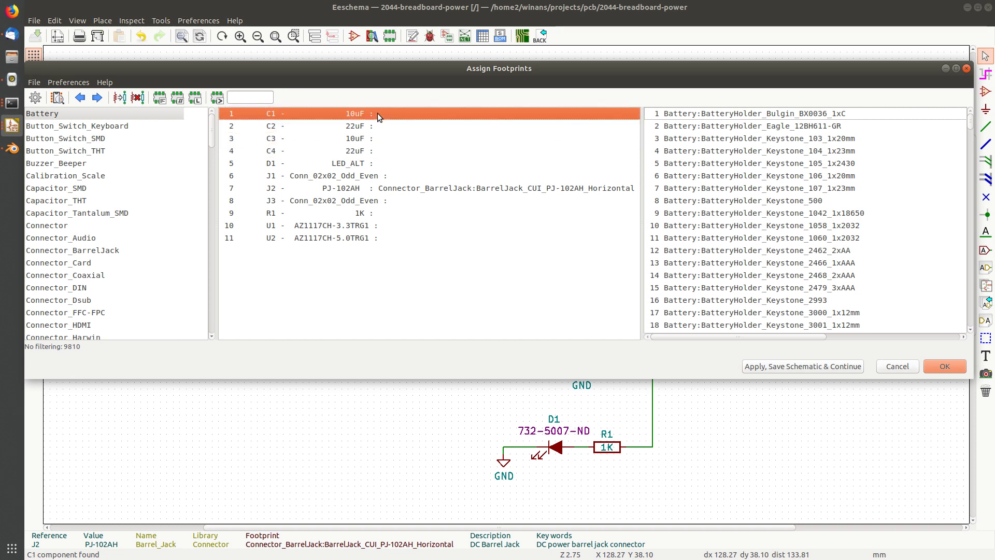
pyautogui.scroll(-5, 772, 226)
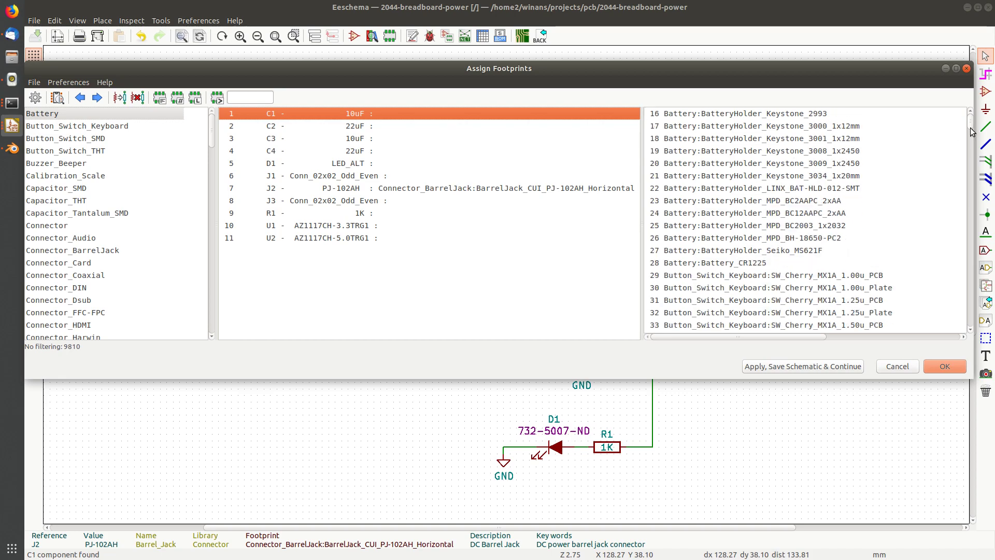
pyautogui.moveTo(972, 125); pyautogui.dragTo(946, 122)
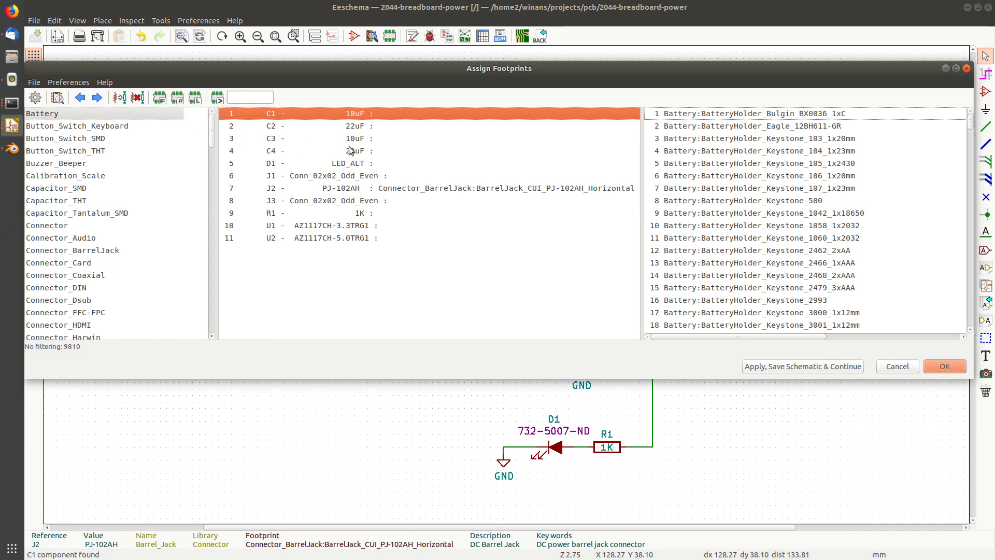
# Filter the available footprints by C1's schematic symbol keywords and browse the capacitor footprints
pyautogui.click(159, 98)
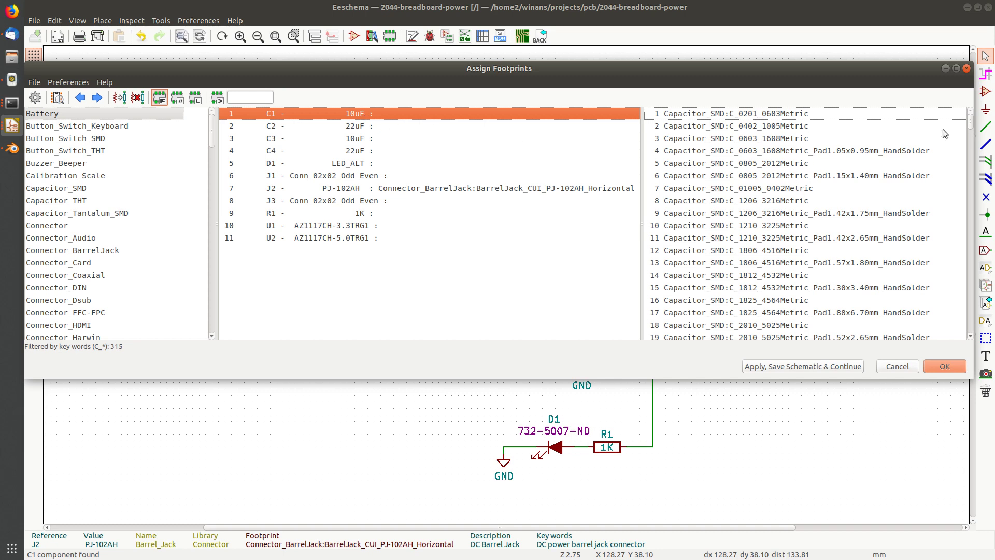
pyautogui.click(974, 123)
pyautogui.moveTo(973, 123); pyautogui.dragTo(973, 125)
pyautogui.moveTo(968, 203); pyautogui.dragTo(954, 133)
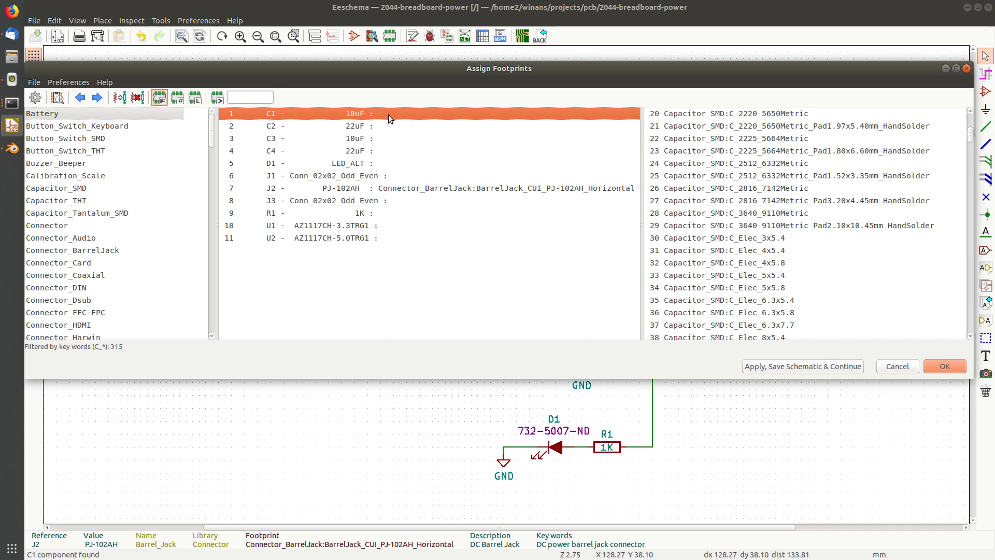
pyautogui.scroll(6, 765, 248)
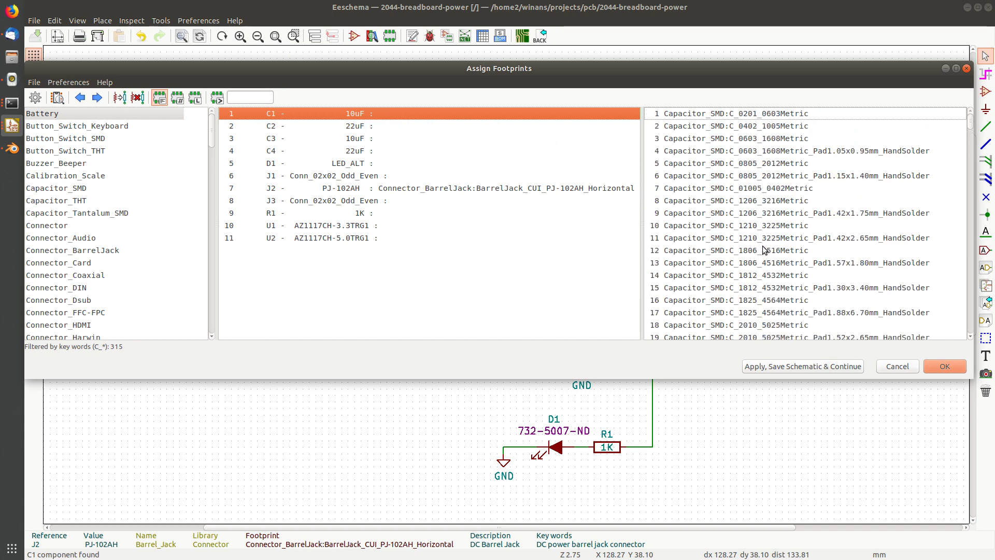
# Also filter C1's footprint list by pin count and look through the remaining capacitor footprints
pyautogui.click(179, 98)
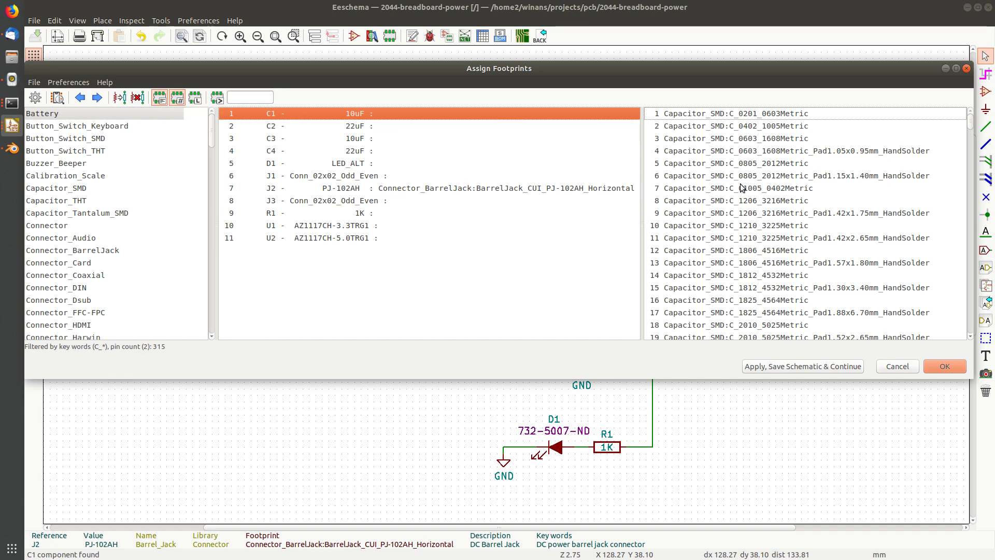
pyautogui.scroll(-15, 809, 200)
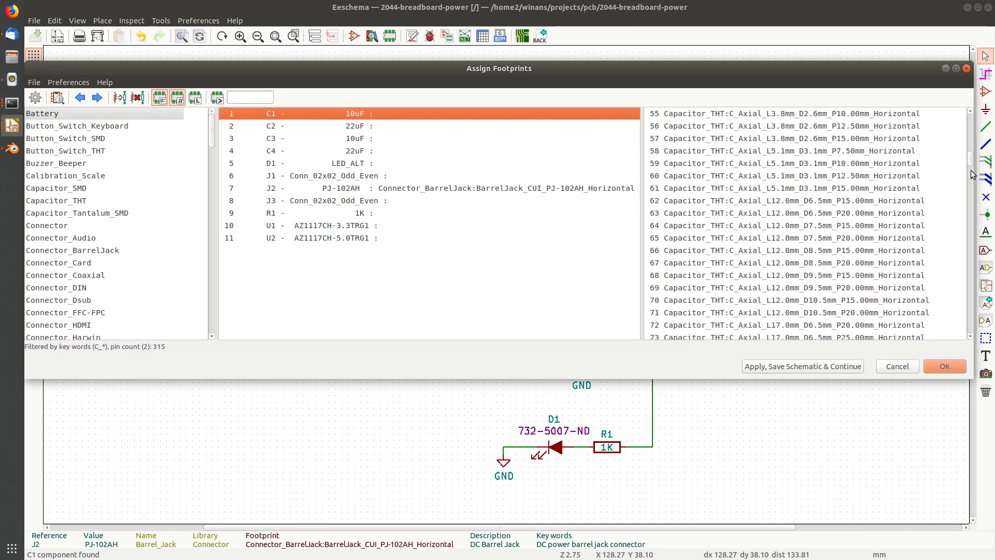
pyautogui.moveTo(971, 160); pyautogui.dragTo(958, 98)
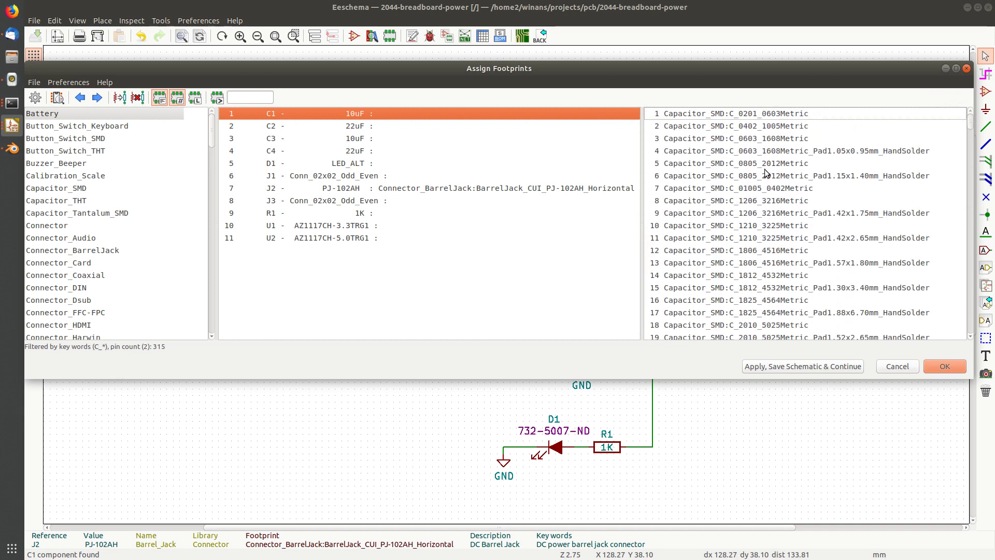
# Assign the footprint Capacitor_SMD:C_0805_2012Metric_Pad1.15x1.40mm_HandSolder to C1 and accept the footprint assignments
pyautogui.click(867, 175)
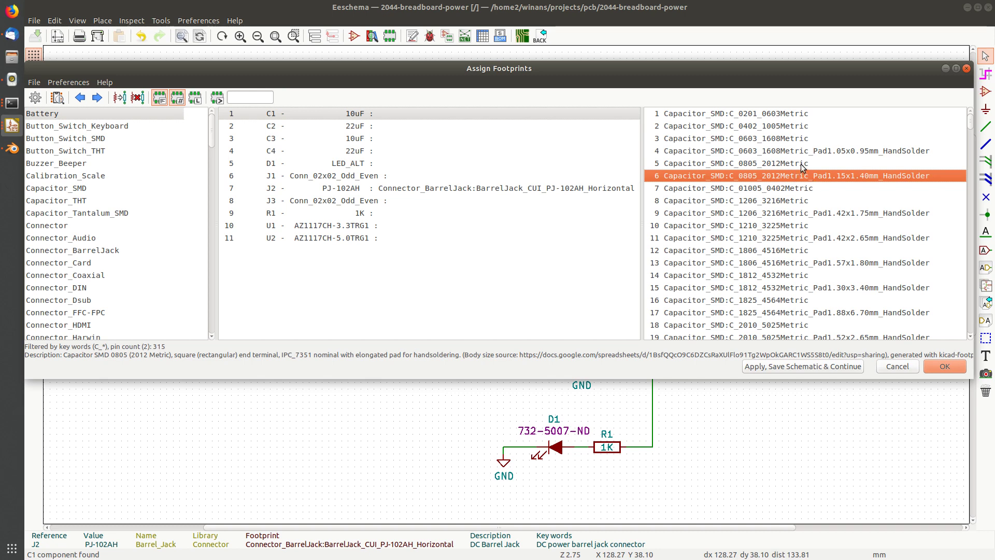
pyautogui.click(767, 164)
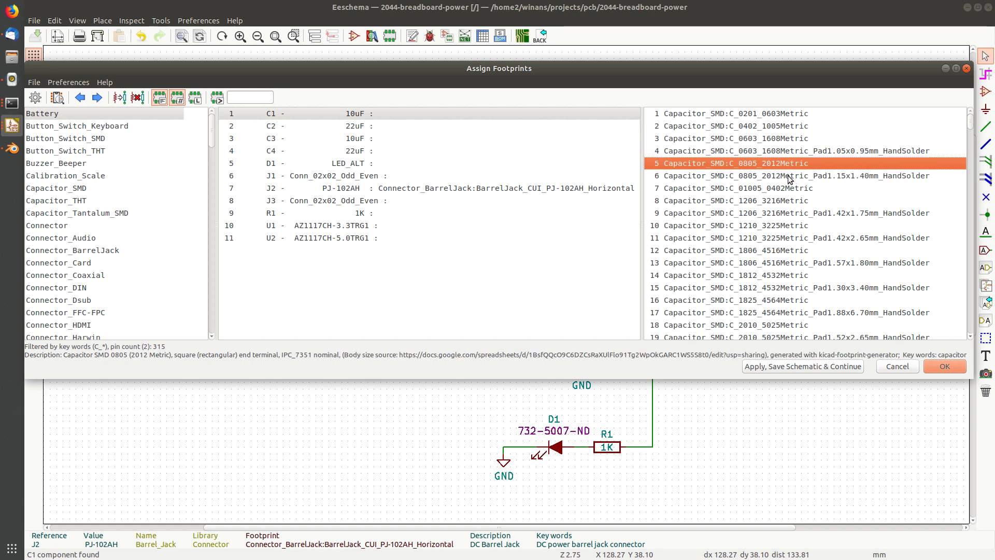
pyautogui.click(790, 177)
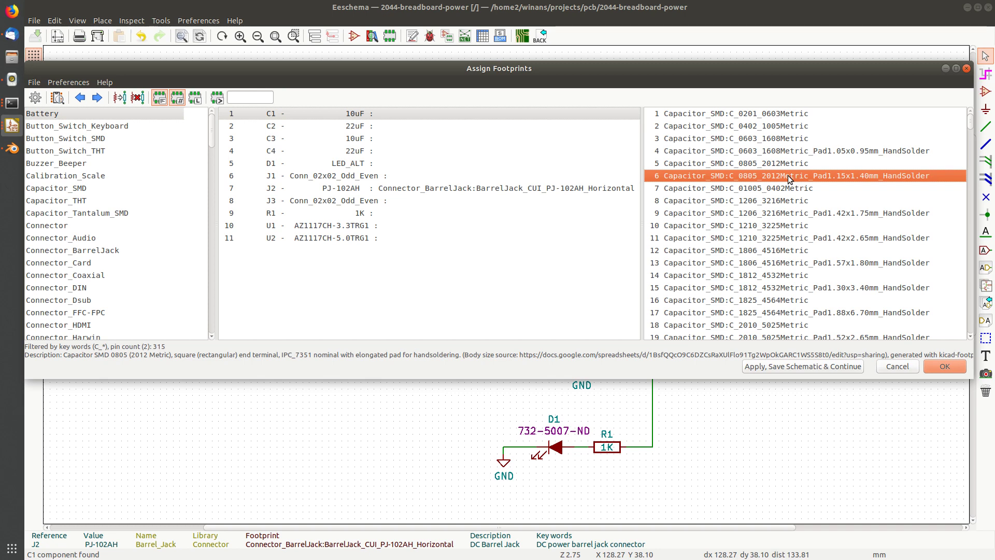
pyautogui.doubleClick(712, 176)
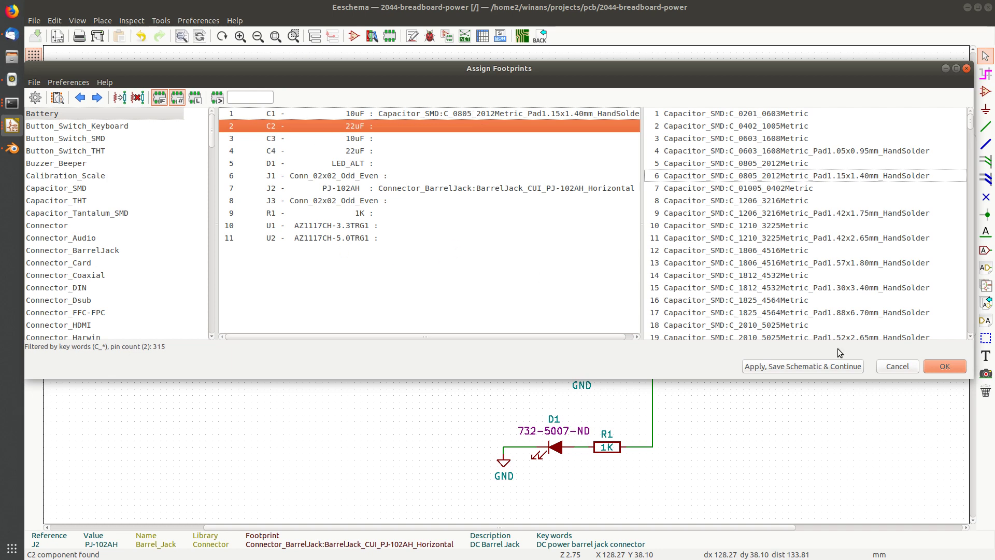
pyautogui.click(945, 366)
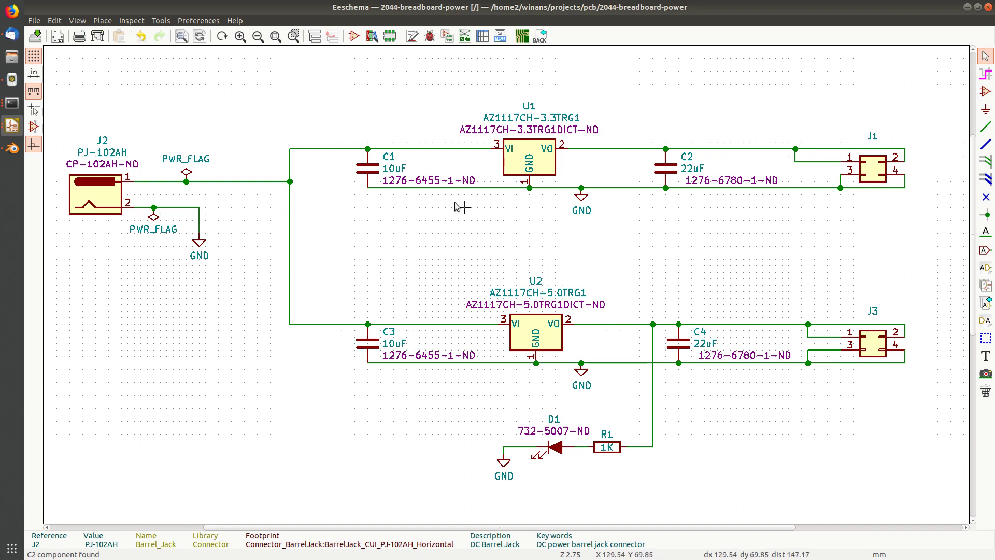
# Check the footprint fields in the symbol properties of capacitors C1 and C3, closing both without changes
pyautogui.doubleClick(370, 172)
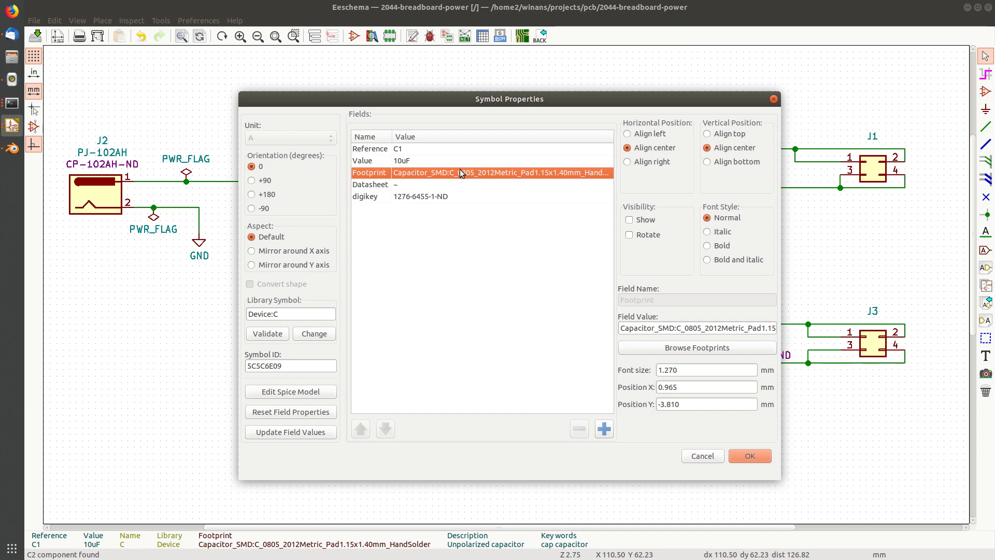
pyautogui.press('Escape')
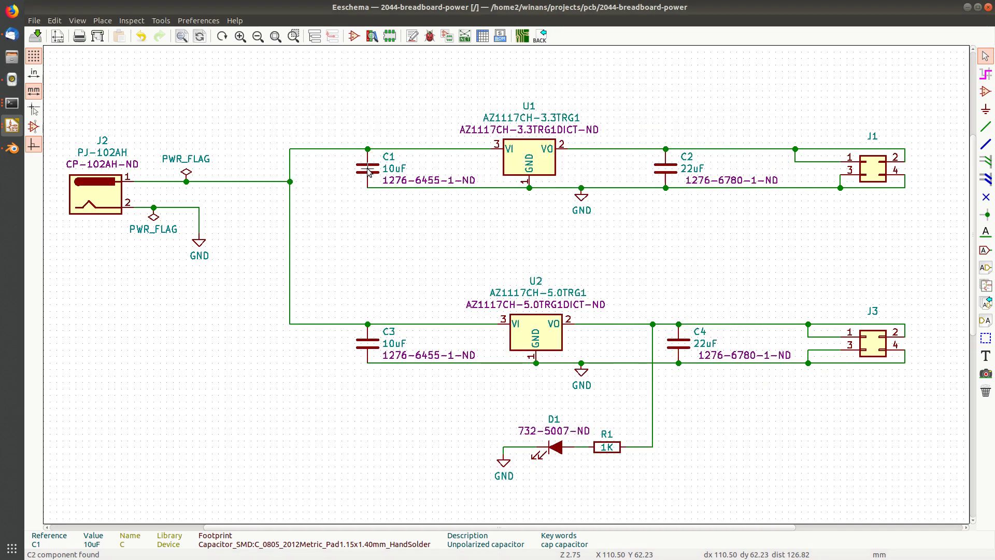
pyautogui.doubleClick(372, 345)
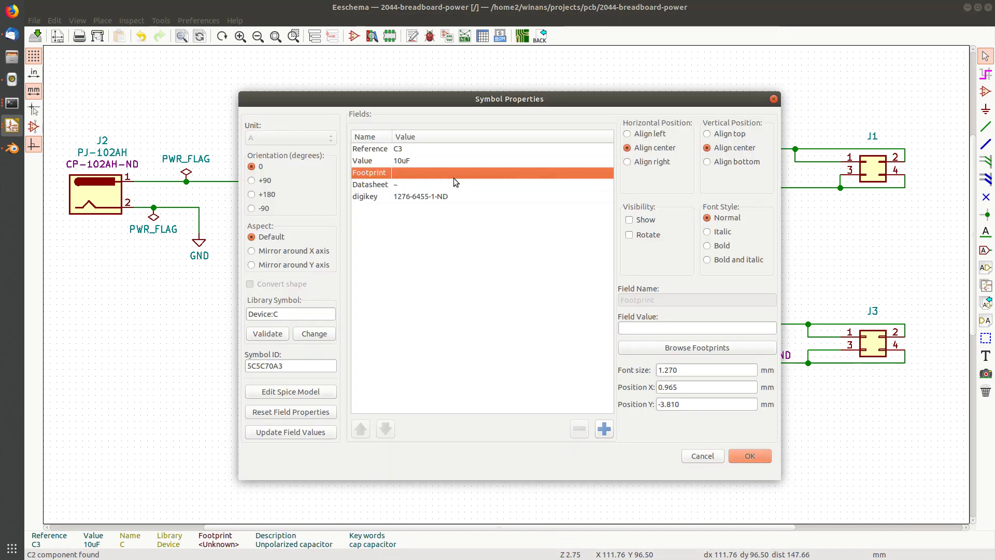
pyautogui.press('Escape')
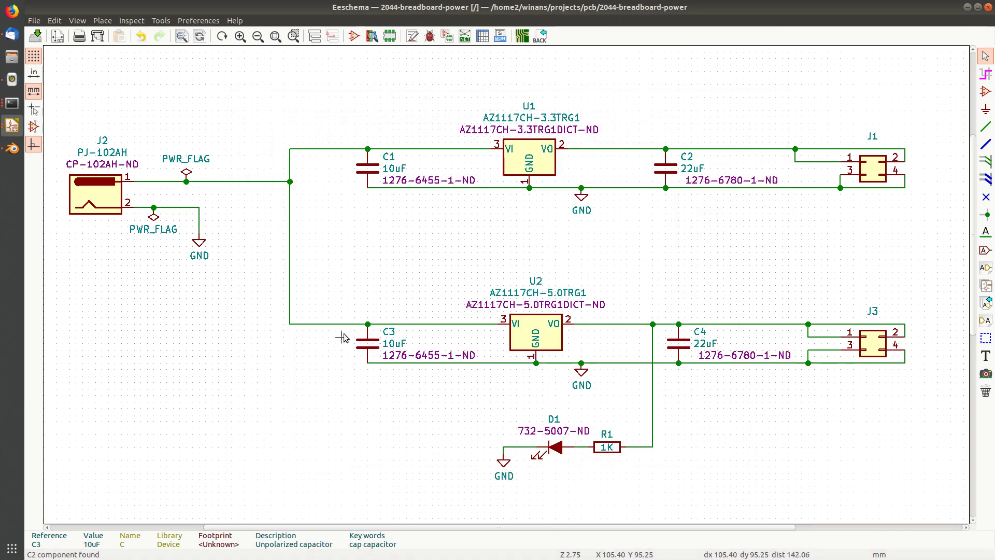
# Browse footprints for C1 and compare its hand-solder 0805 footprint with the plain C_0805_2012Metric version
pyautogui.doubleClick(368, 170)
pyautogui.click(669, 346)
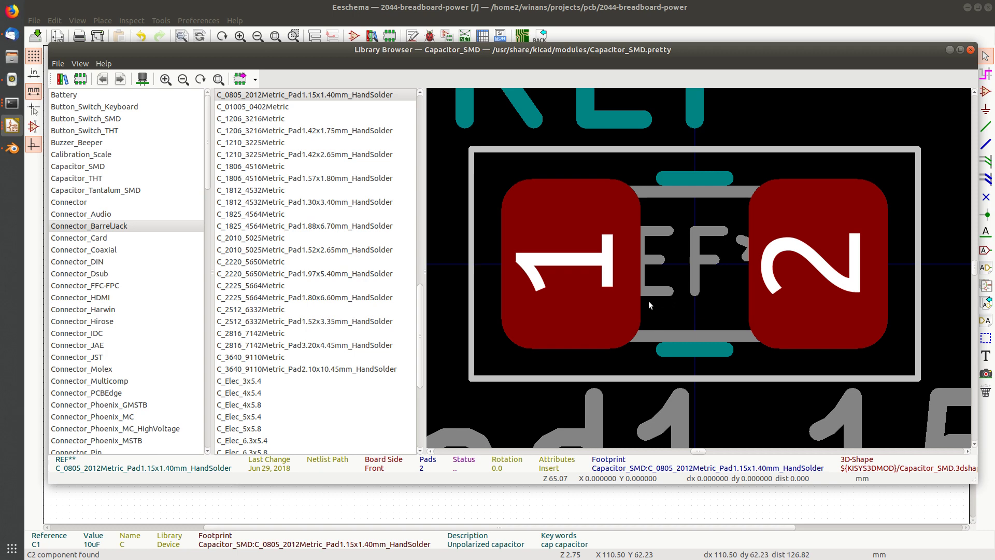
pyautogui.scroll(-3, 629, 297)
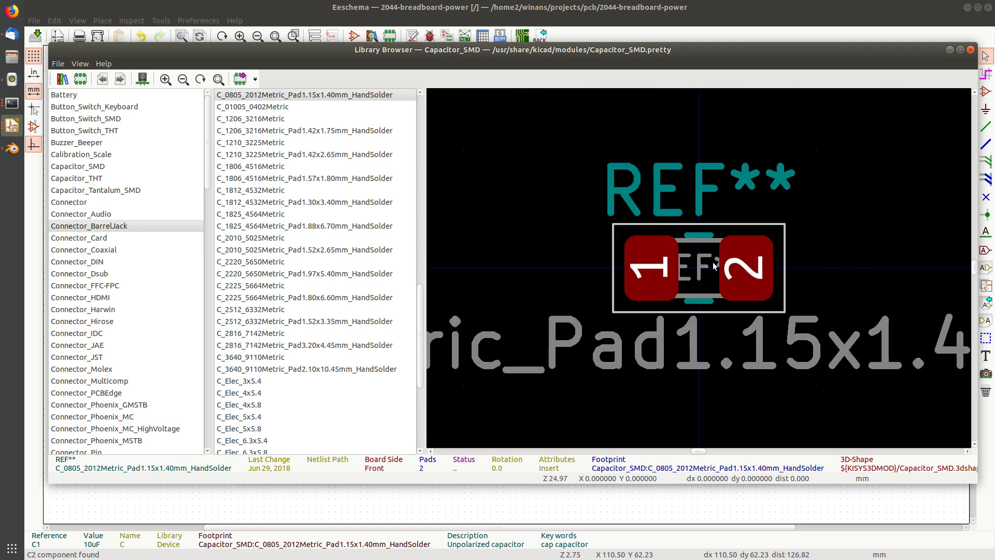
pyautogui.scroll(5, 378, 244)
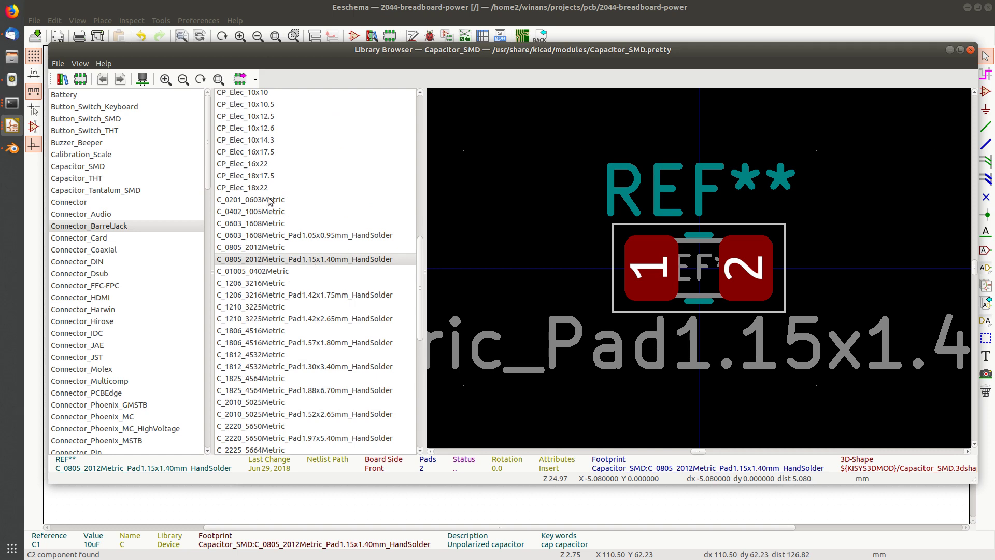
pyautogui.click(277, 248)
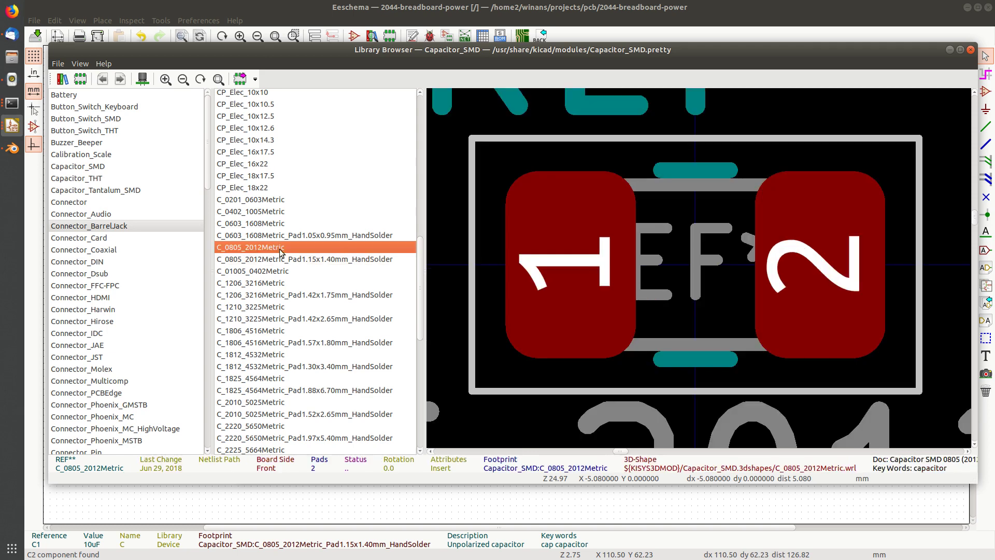
pyautogui.scroll(-5, 699, 270)
pyautogui.scroll(2, 699, 270)
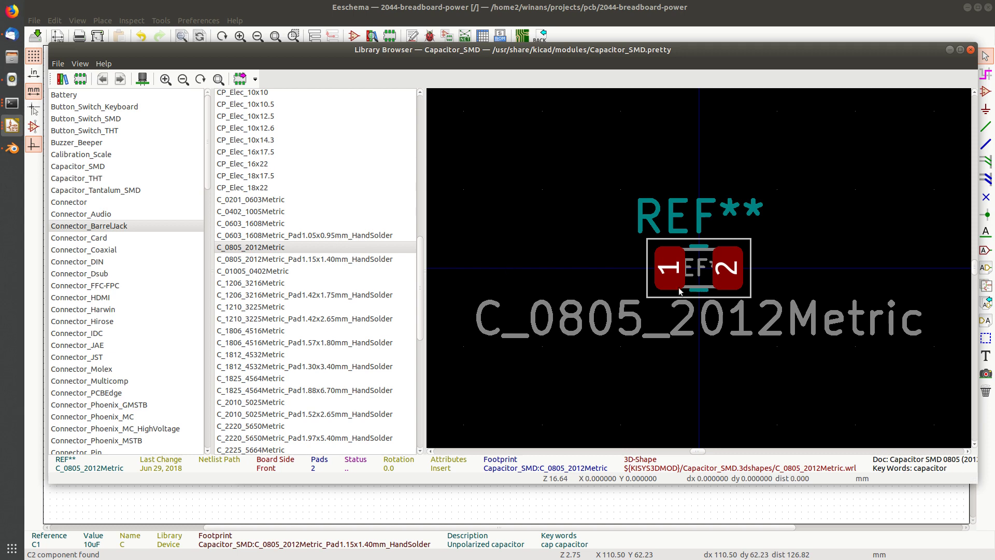
pyautogui.scroll(6, 699, 270)
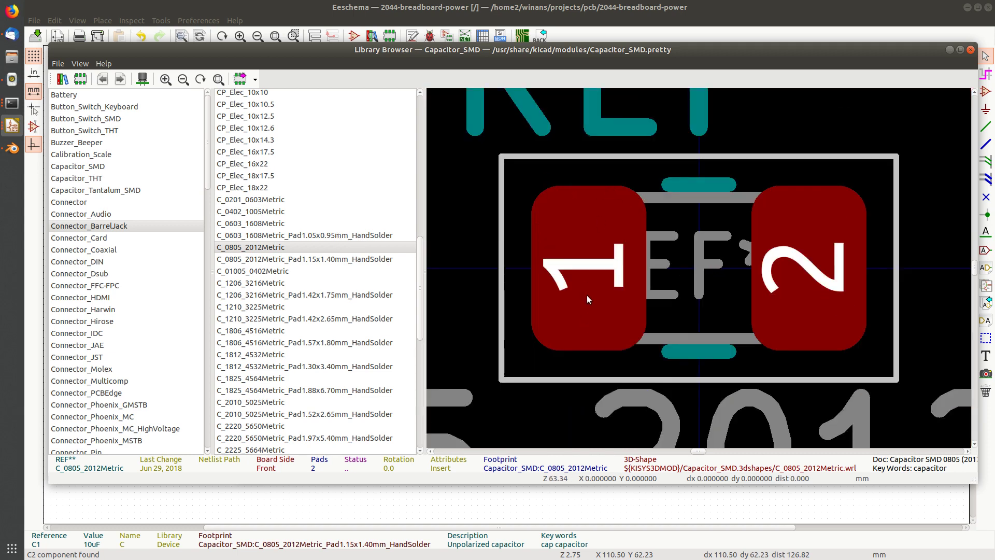
# Choose C_0805_2012Metric_Pad1.15x1.40mm_HandSolder as C1's footprint and accept the symbol properties
pyautogui.click(331, 257)
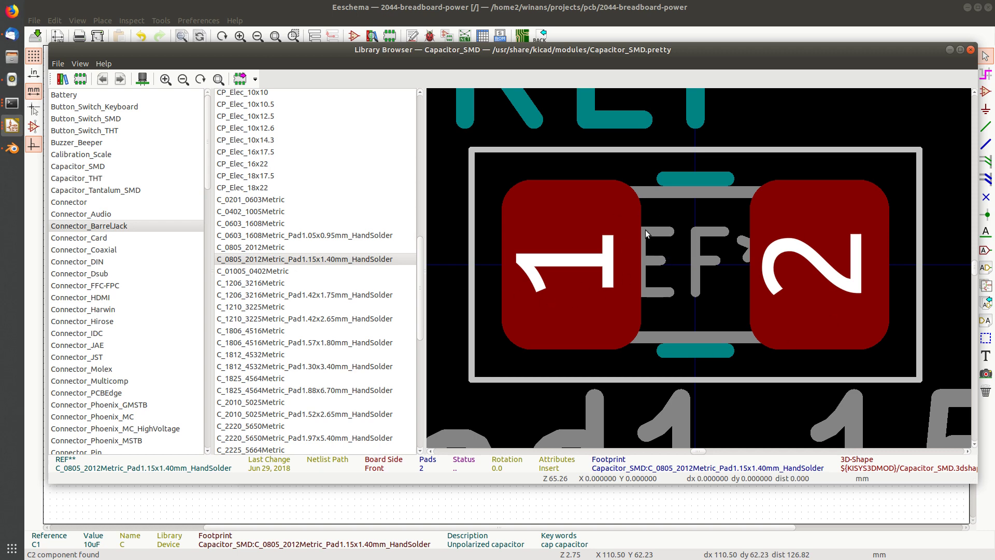
pyautogui.doubleClick(372, 259)
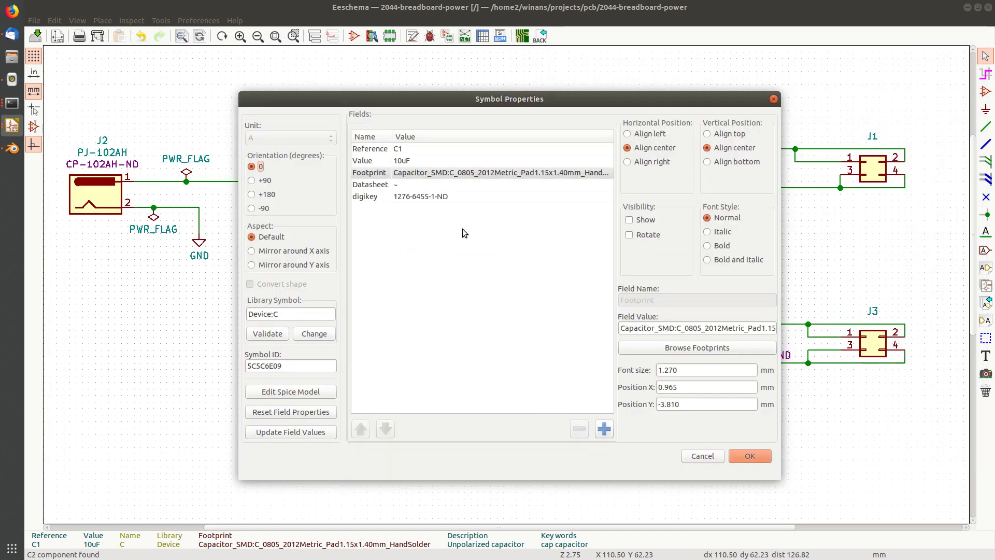
pyautogui.click(750, 456)
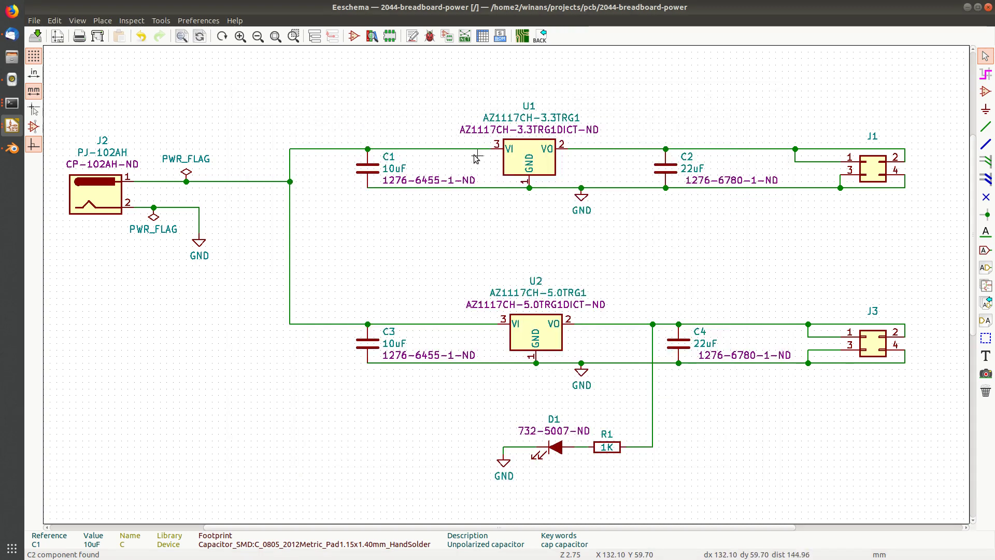
# Set C3's footprint to Capacitor_SMD:C_0805_2012Metric_Pad1.15x1.40mm_HandSolder through its symbol properties
pyautogui.doubleClick(368, 343)
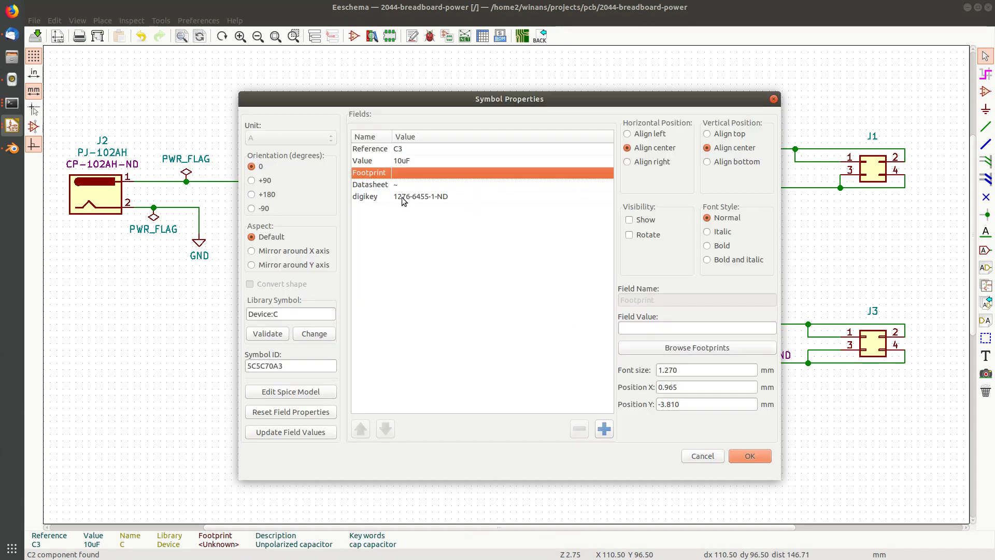
pyautogui.click(681, 347)
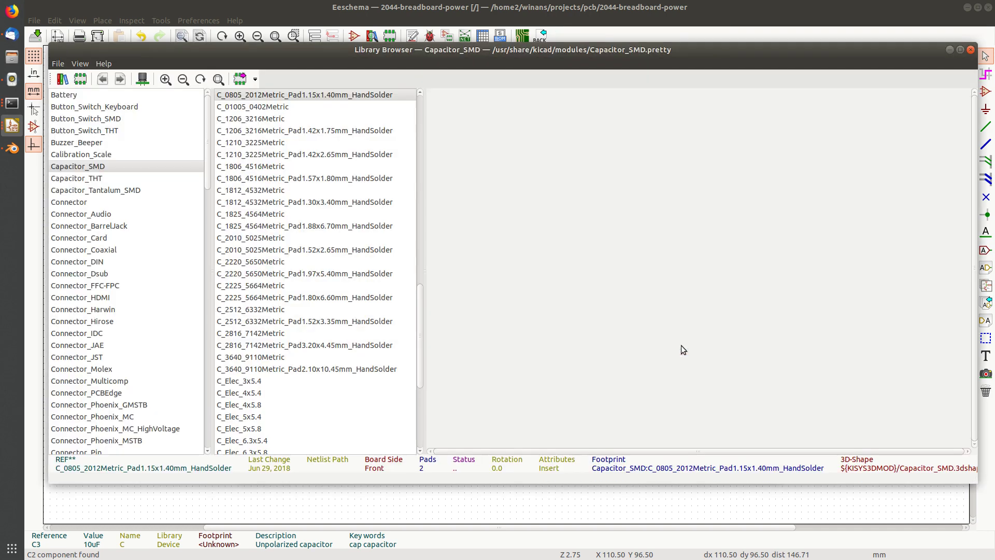
pyautogui.scroll(5, 350, 225)
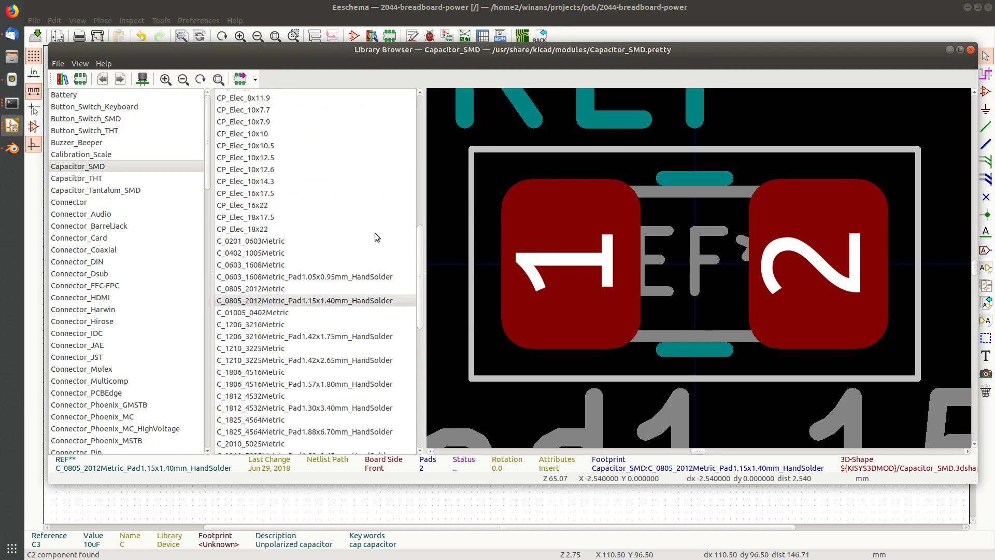
pyautogui.doubleClick(347, 301)
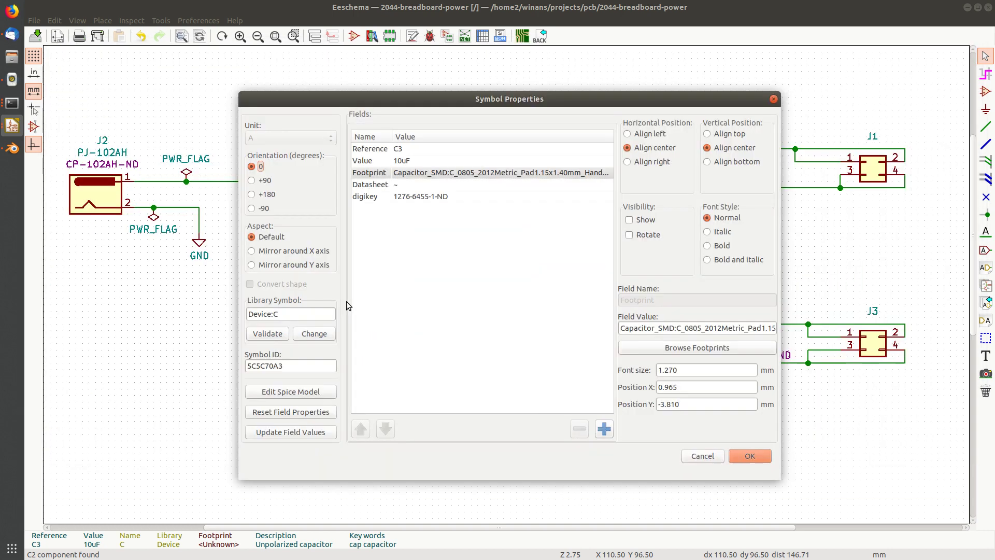
pyautogui.click(759, 458)
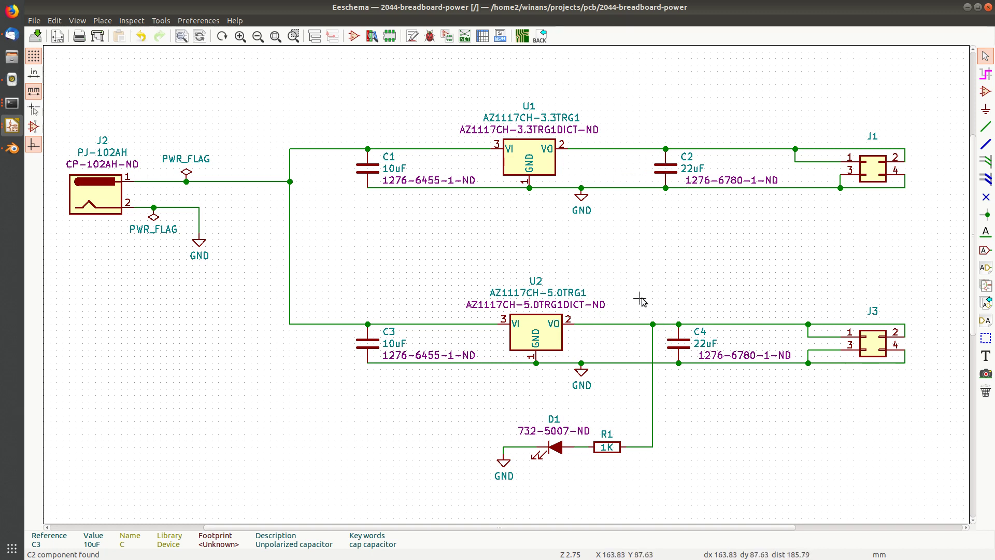
# Assign the footprint Capacitor_SMD:C_0805_2012Metric_Pad1.15x1.40mm_HandSolder to the 22uF capacitors C2 and C4 in the footprint assignment tool
pyautogui.click(447, 37)
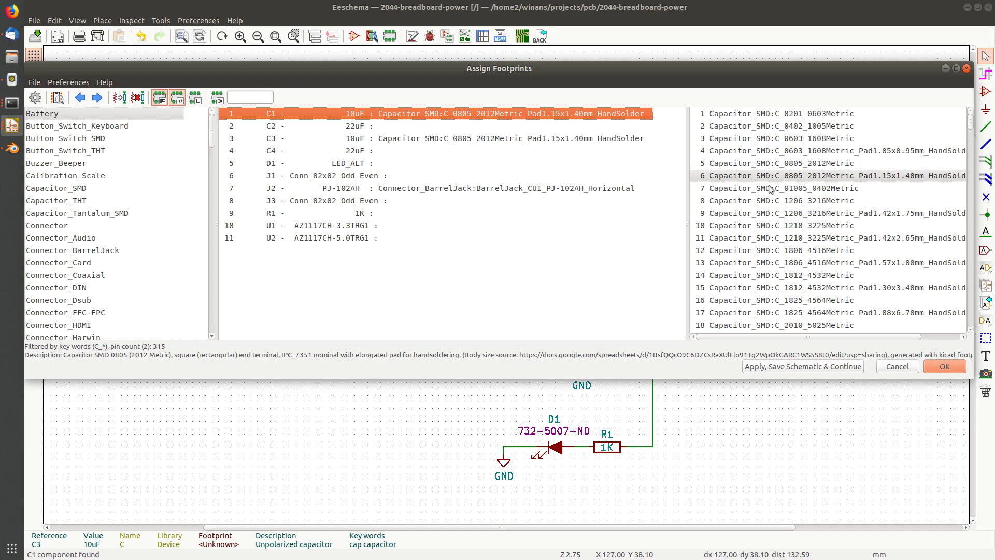
pyautogui.scroll(-1, 798, 179)
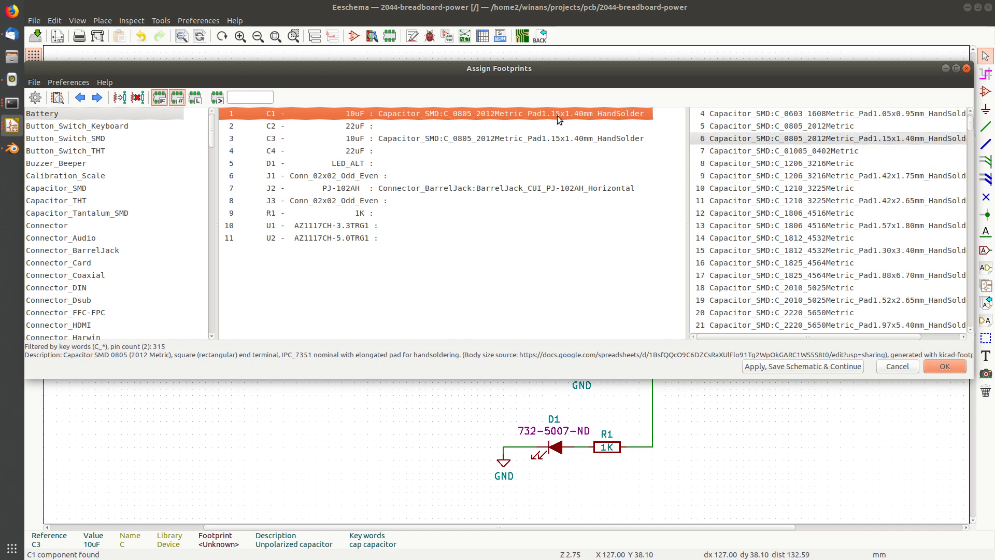
pyautogui.click(533, 125)
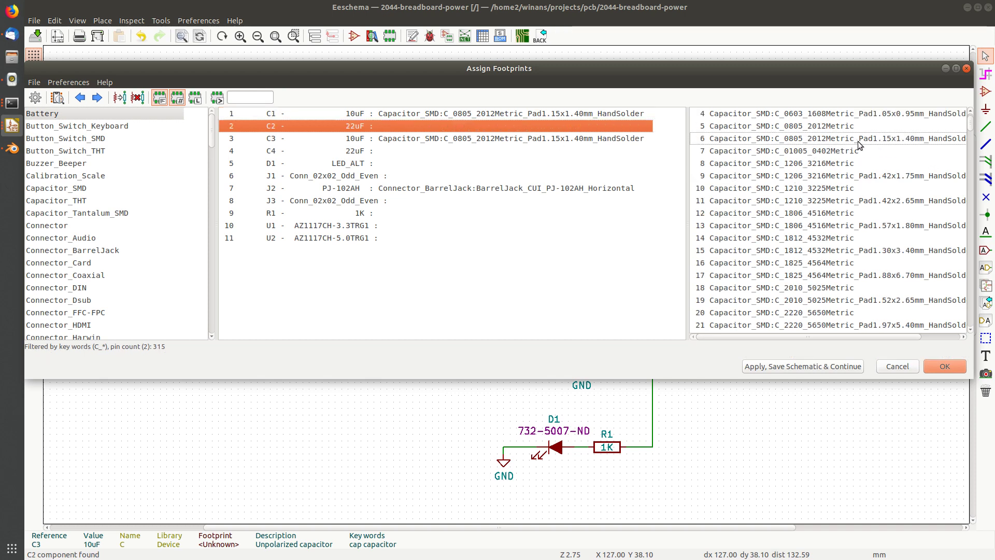
pyautogui.doubleClick(828, 139)
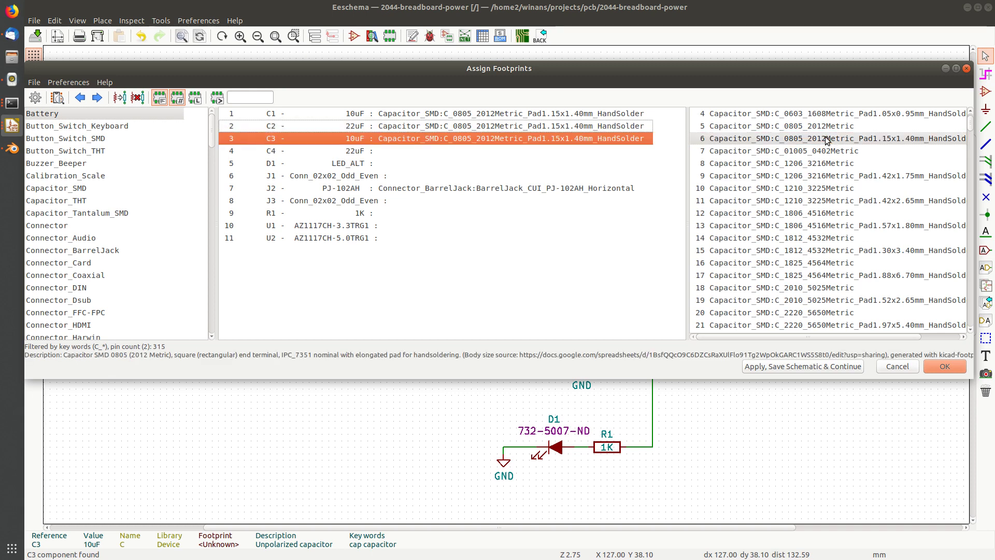
pyautogui.doubleClick(828, 139)
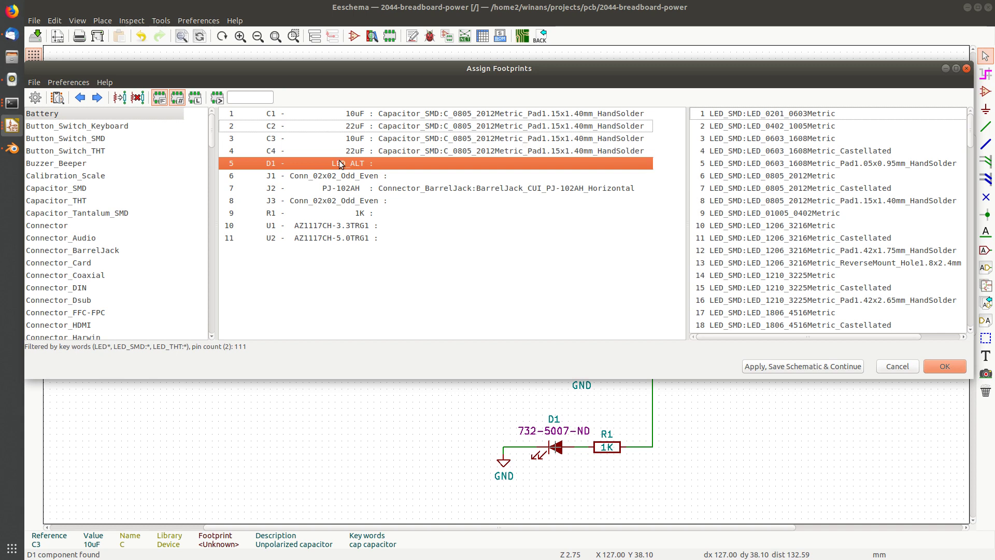
# Assign Resistor_SMD:R_0805_2012Metric_Pad1.15x1.40mm_HandSolder to resistor R1 and accept the footprint assignments
pyautogui.click(393, 213)
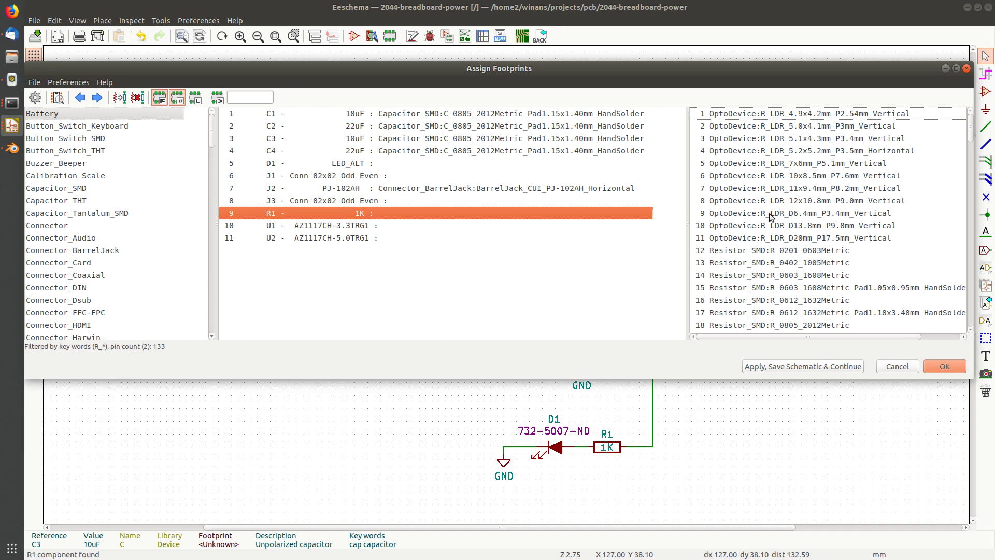
pyautogui.scroll(-4, 802, 222)
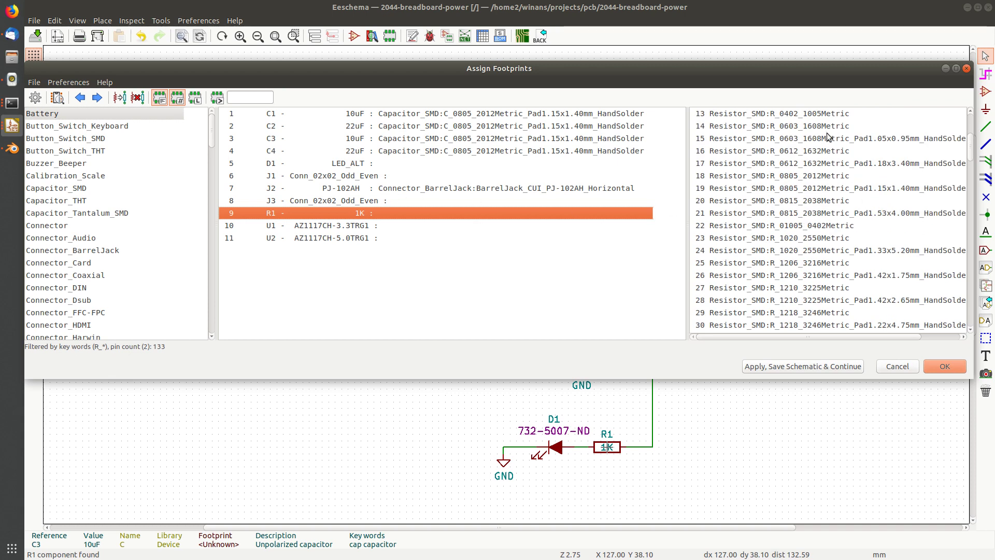
pyautogui.click(829, 188)
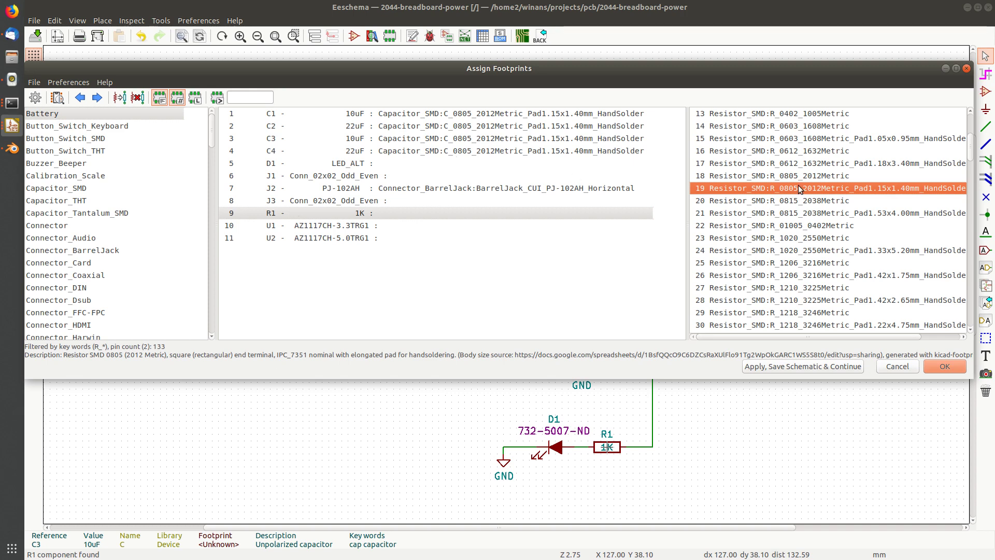
pyautogui.doubleClick(850, 188)
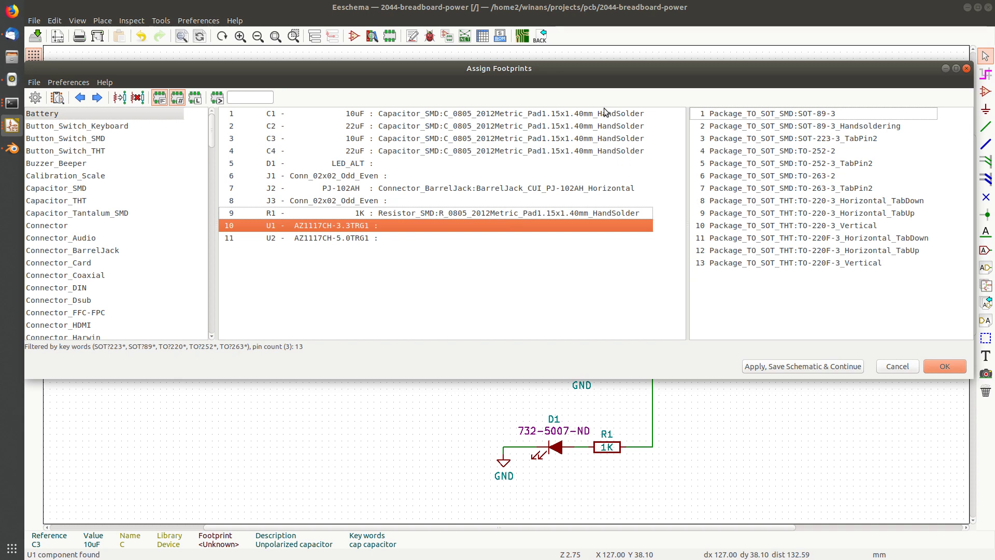
pyautogui.click(945, 366)
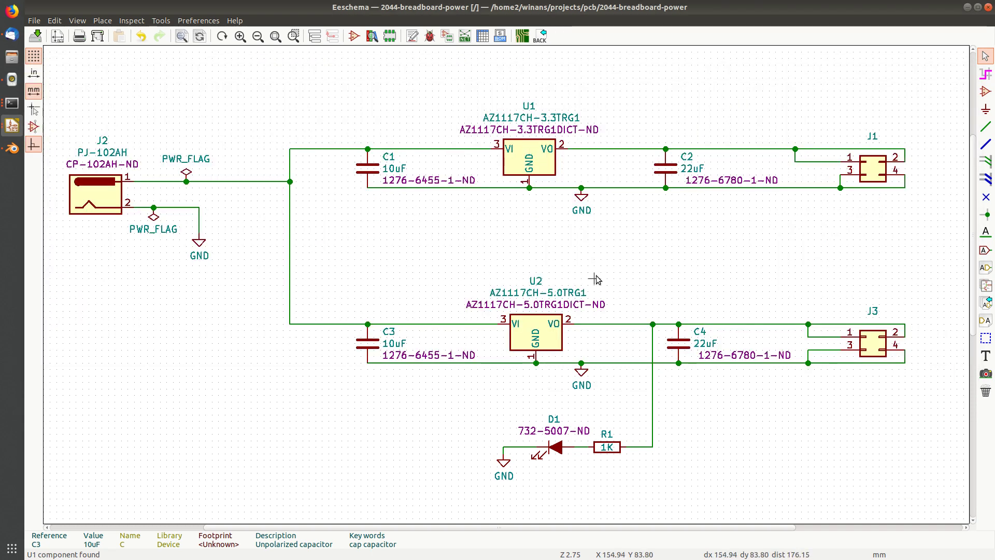
# Browse footprints for regulator U1 from its symbol properties and select the Package_TO_SOT_SMD library
pyautogui.click(524, 163)
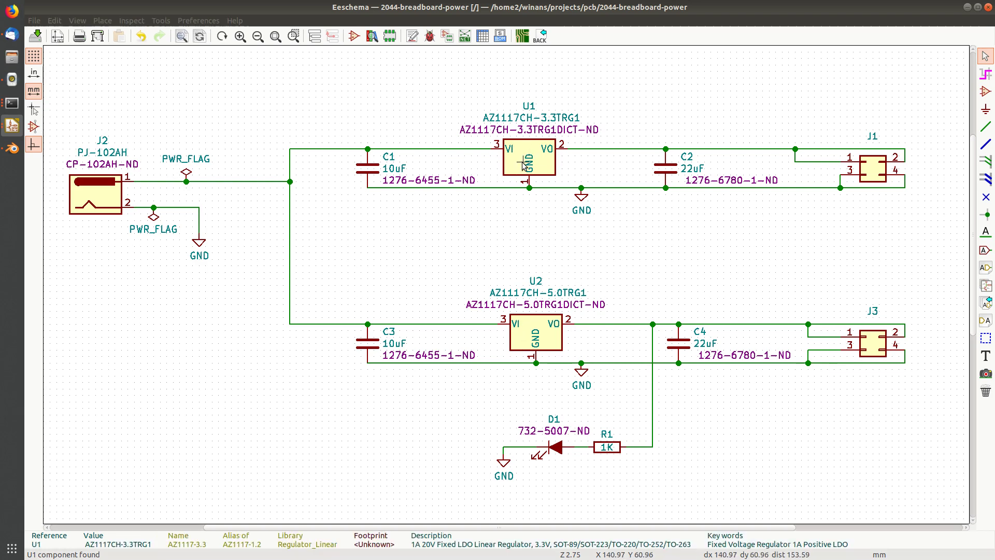
pyautogui.doubleClick(522, 164)
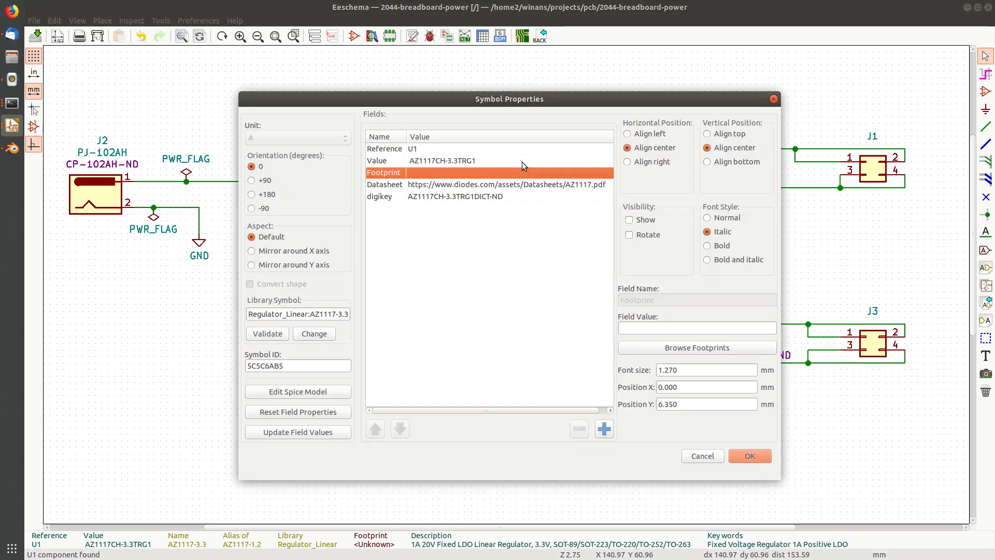
pyautogui.click(677, 348)
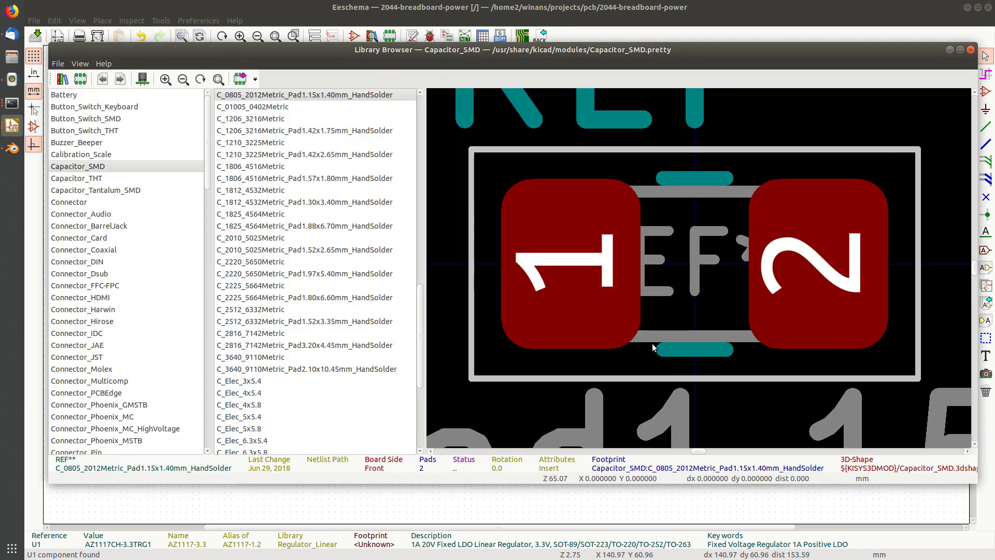
pyautogui.scroll(5, 343, 331)
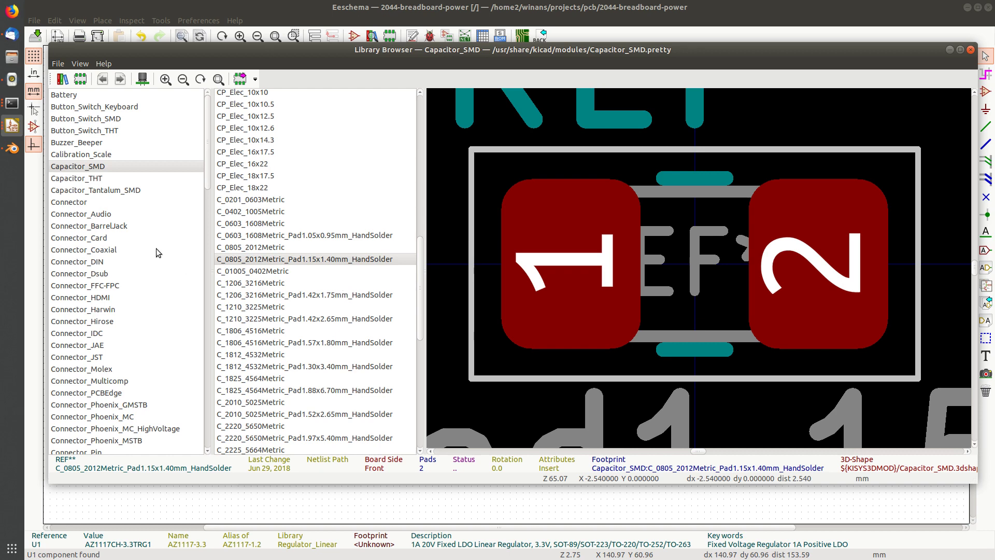
pyautogui.scroll(-5, 142, 290)
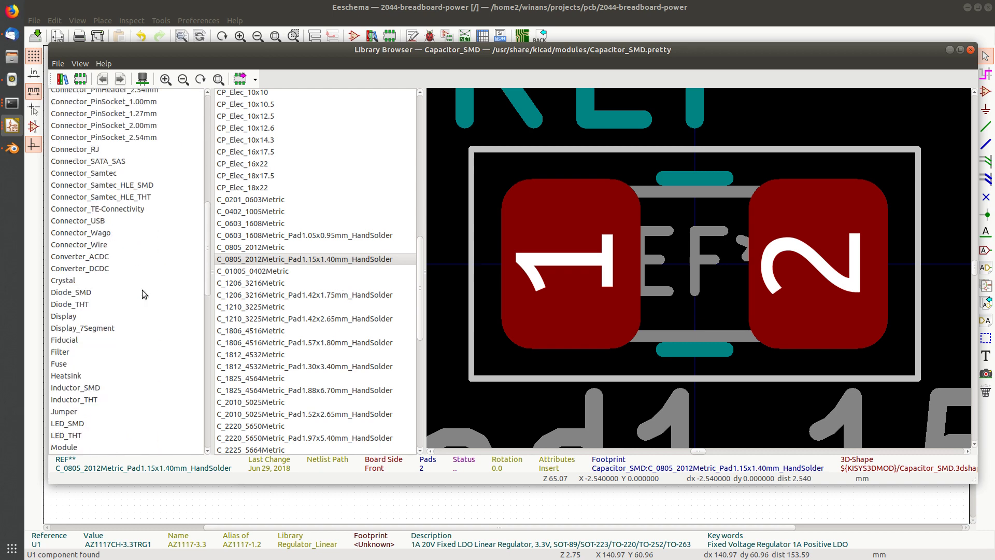
pyautogui.scroll(-5, 142, 290)
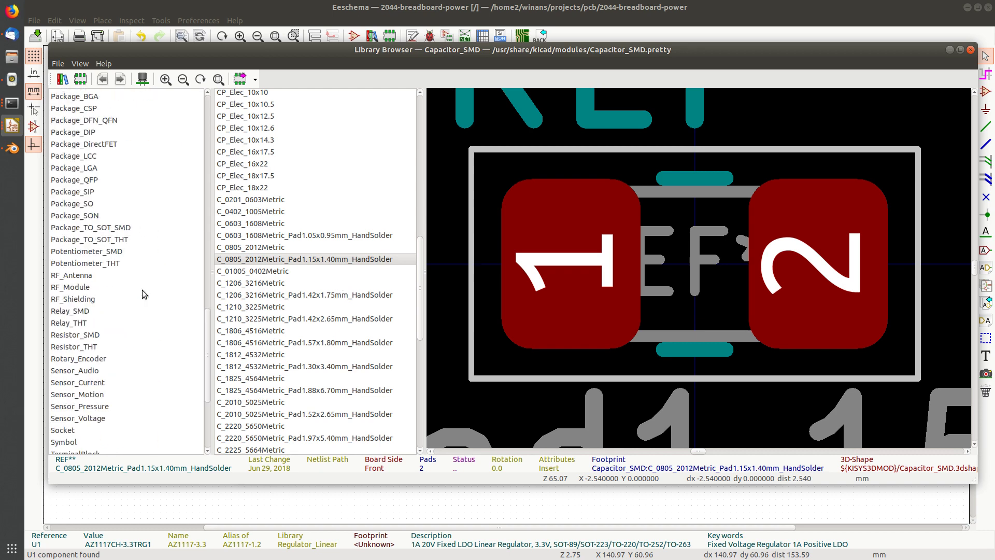
pyautogui.scroll(2, 143, 208)
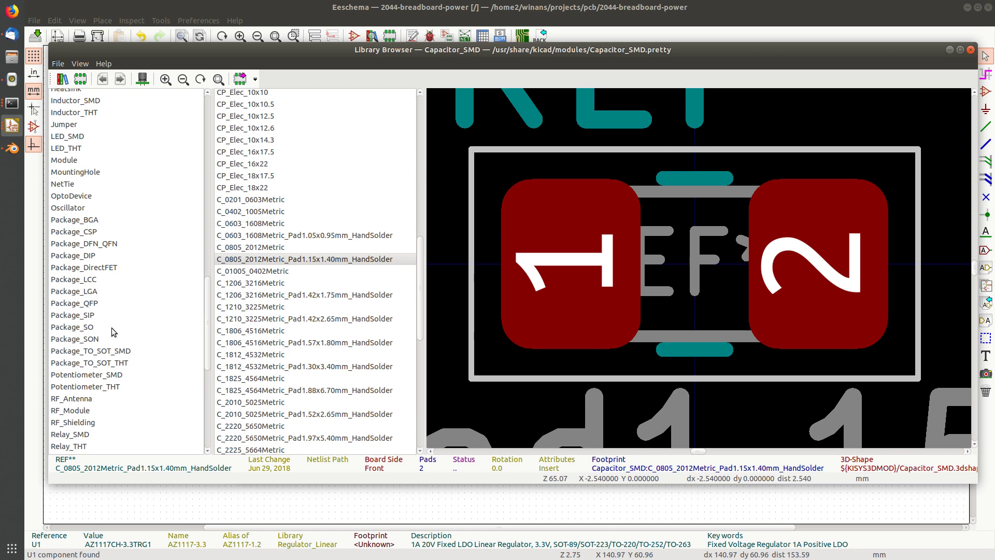
pyautogui.click(129, 351)
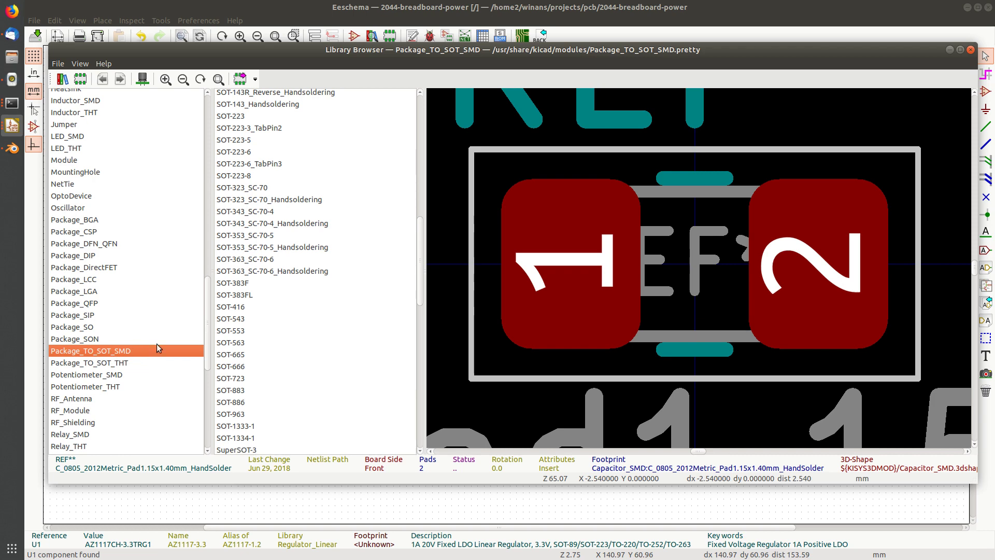
# Compare SOT-223 with SOT-223-3_TabPin2 and assign Package_TO_SOT_SMD:SOT-223-3_TabPin2 as the footprint of regulator U1
pyautogui.scroll(1, 307, 195)
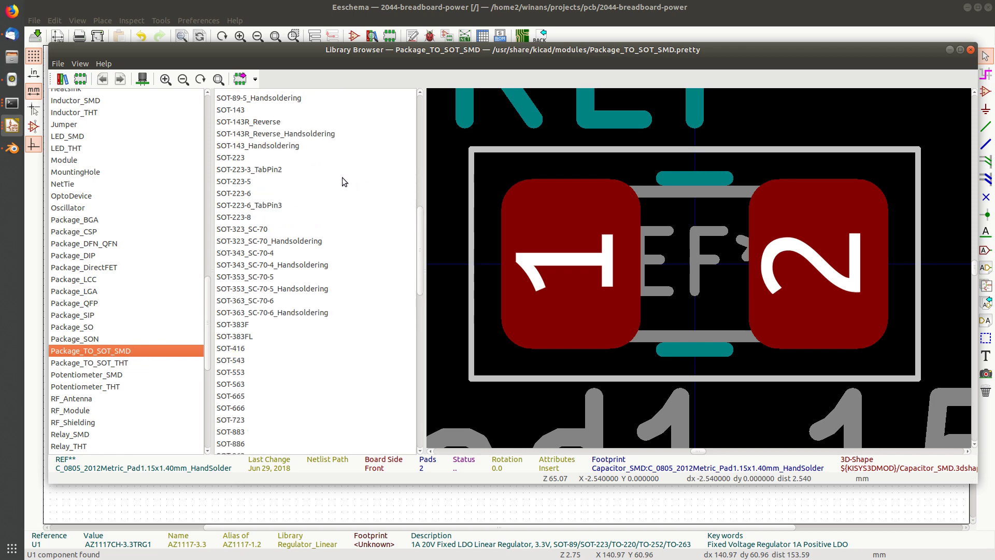
pyautogui.click(257, 157)
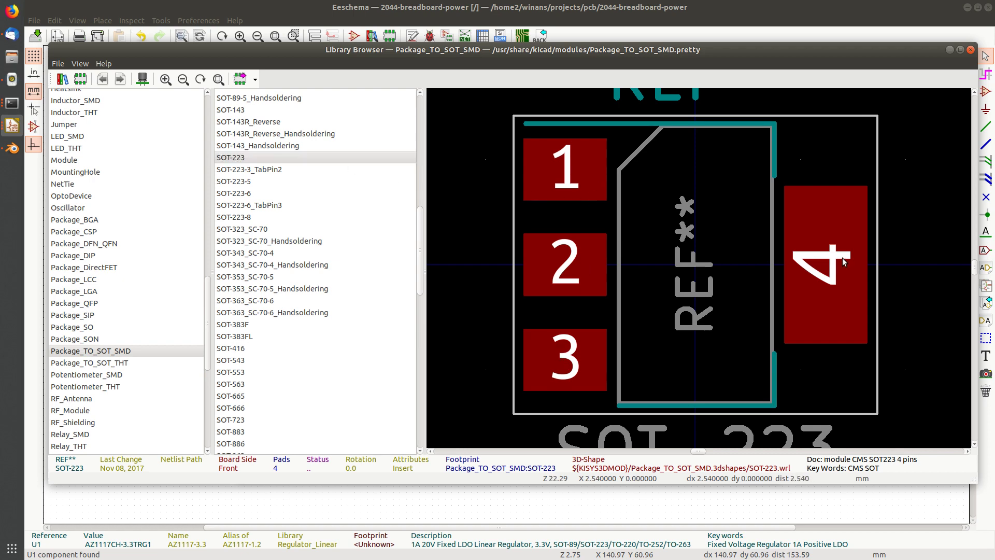
pyautogui.click(279, 170)
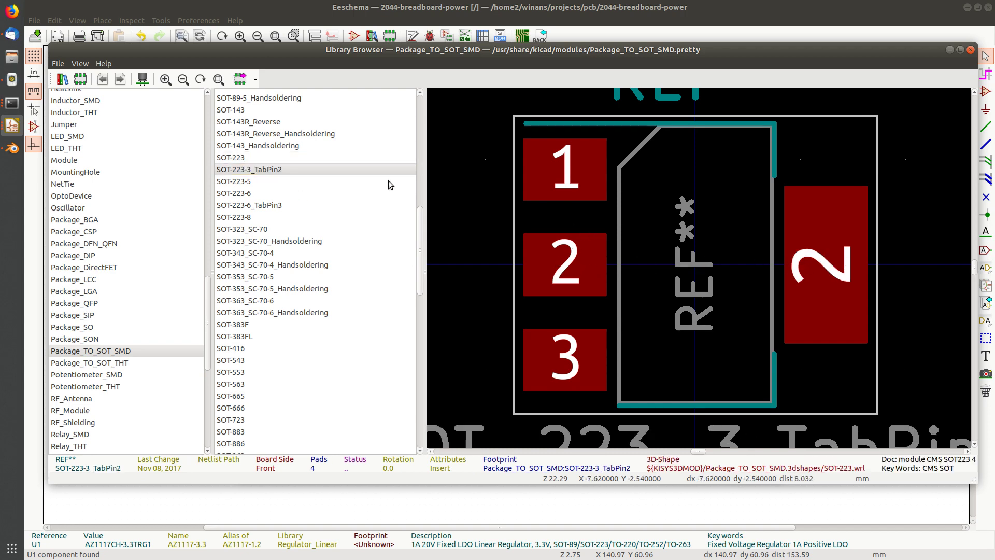
pyautogui.click(248, 158)
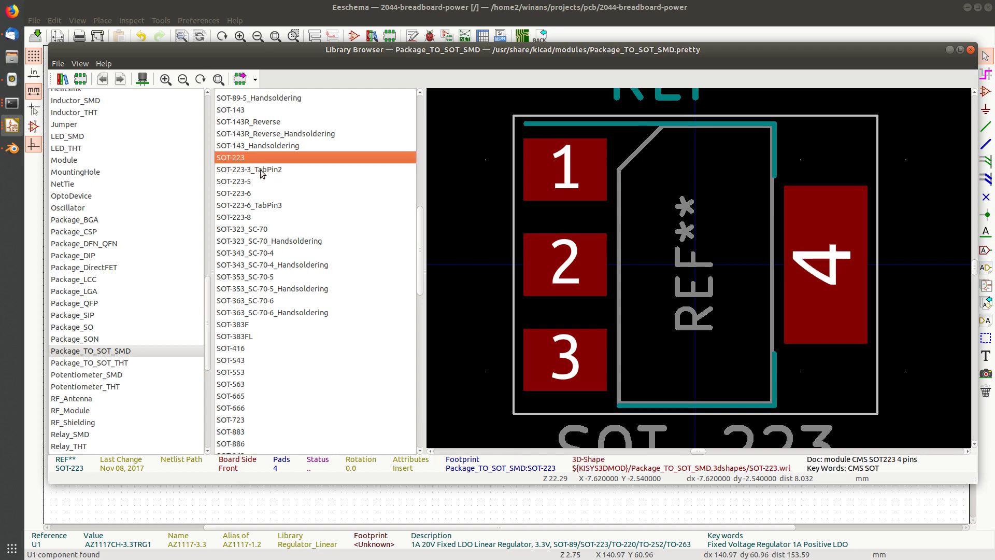
pyautogui.click(263, 173)
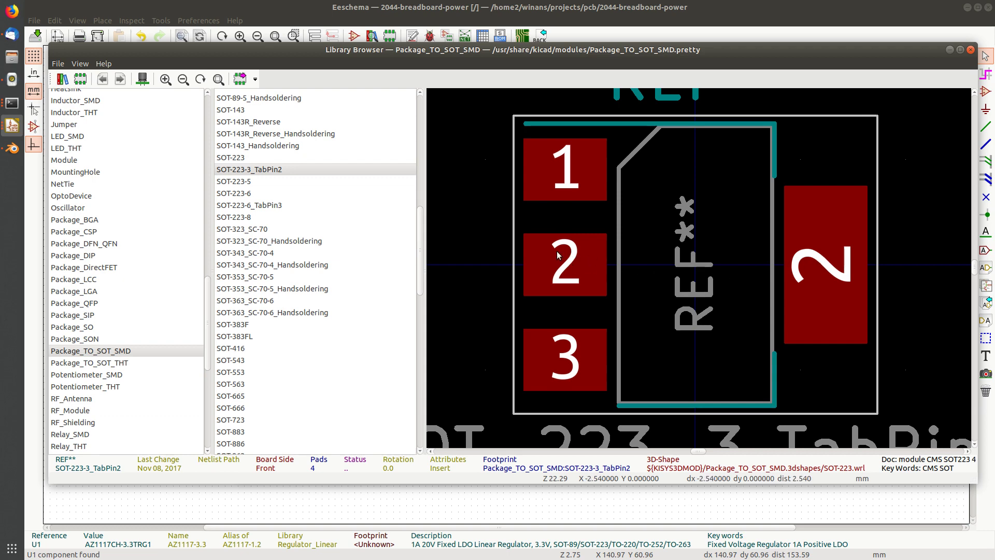
pyautogui.doubleClick(277, 170)
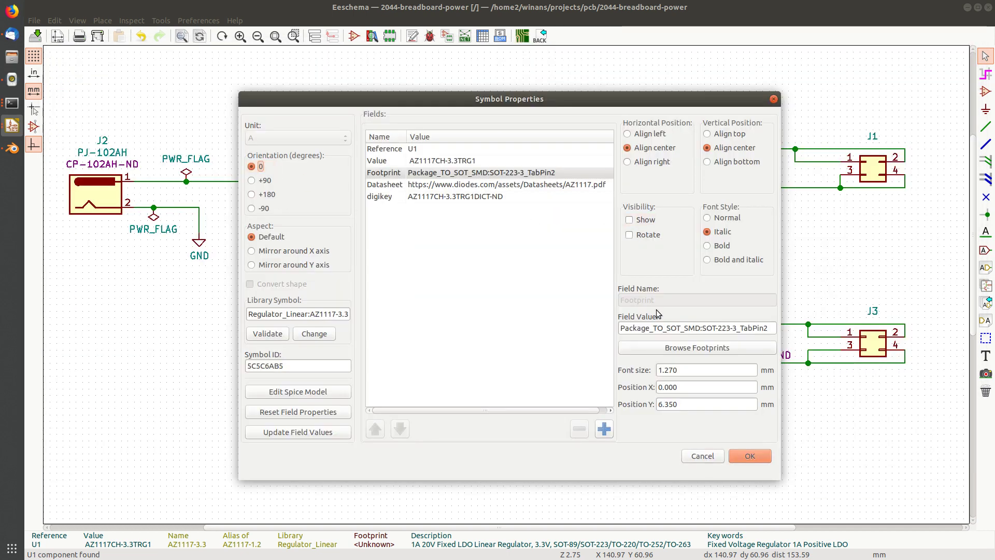
pyautogui.click(750, 456)
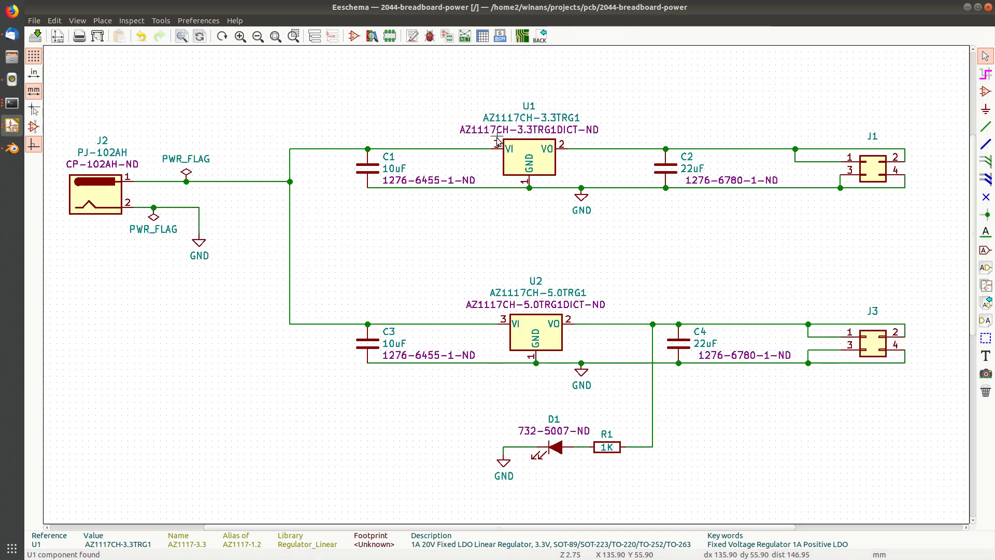
# Set regulator U2's footprint to Package_TO_SOT_SMD:SOT-223-3_TabPin2 through its symbol properties
pyautogui.doubleClick(533, 332)
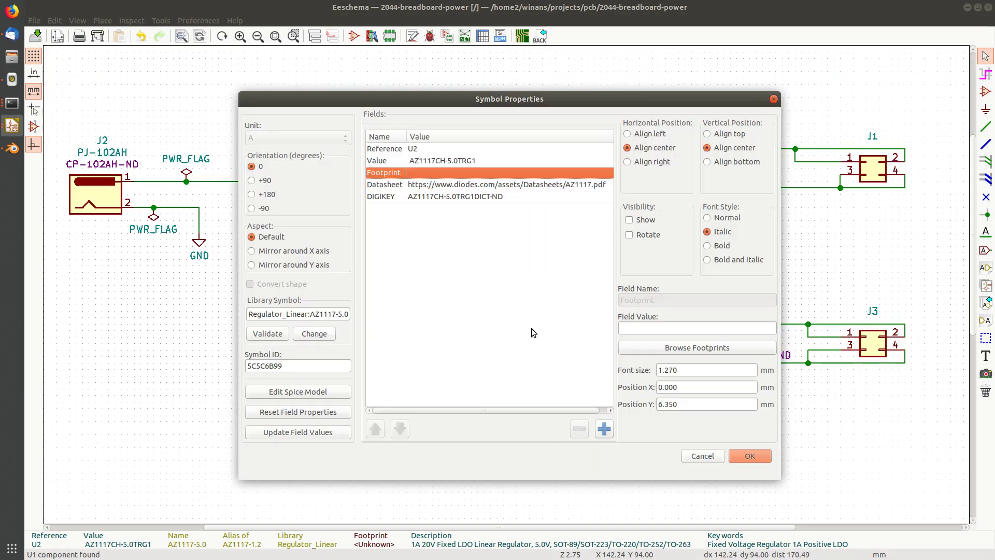
pyautogui.click(662, 352)
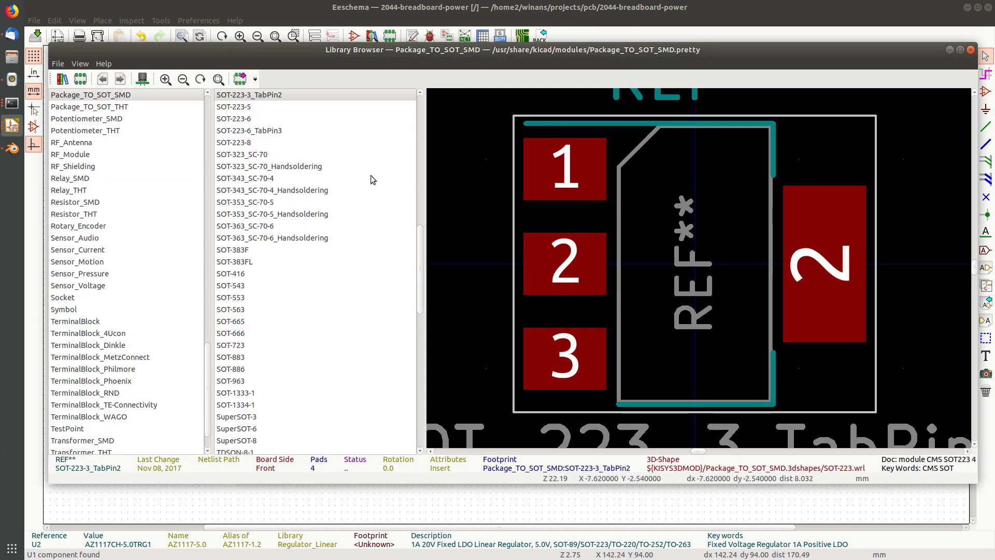
pyautogui.scroll(5, 321, 194)
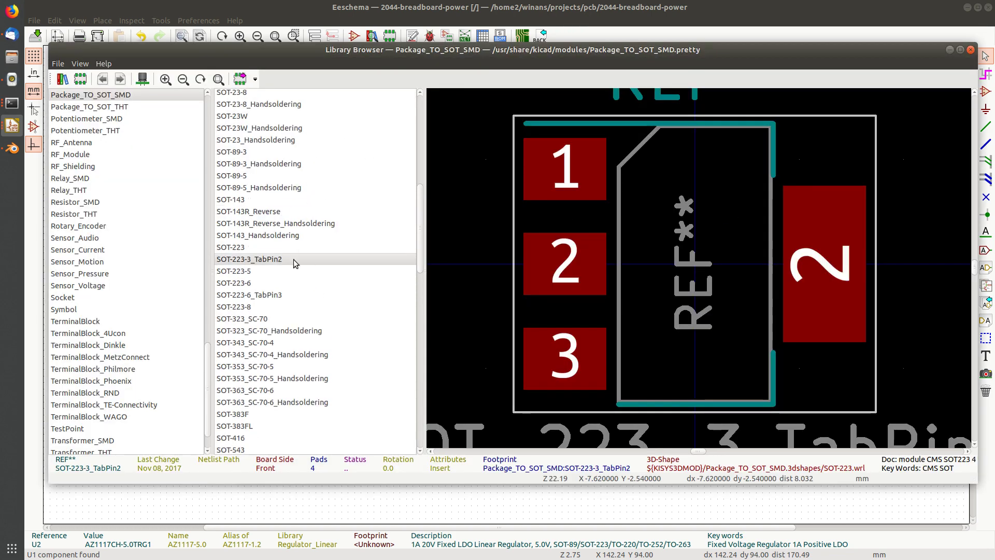
pyautogui.doubleClick(293, 260)
pyautogui.click(750, 457)
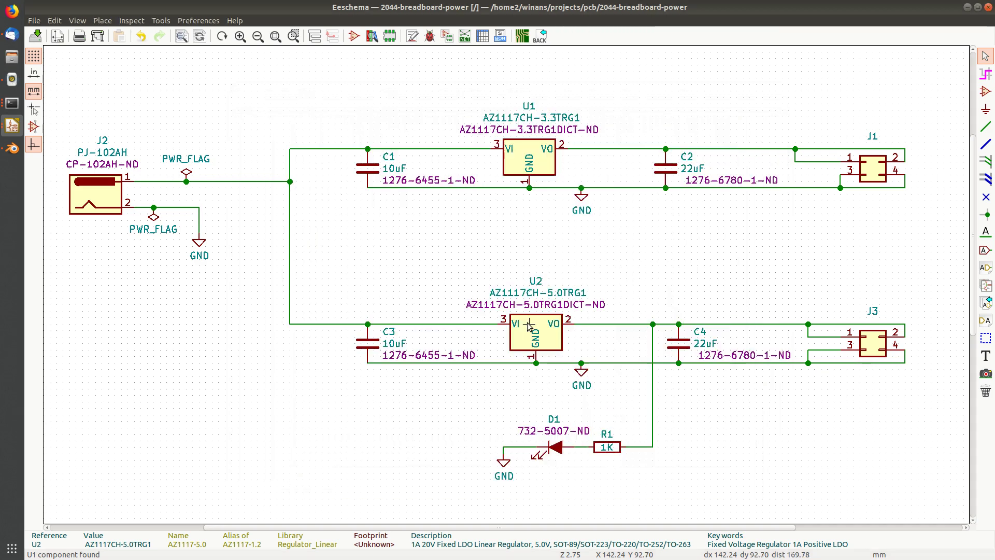
# Browse footprints for LED D1 from its symbol properties and select the LED_THT library
pyautogui.doubleClick(555, 449)
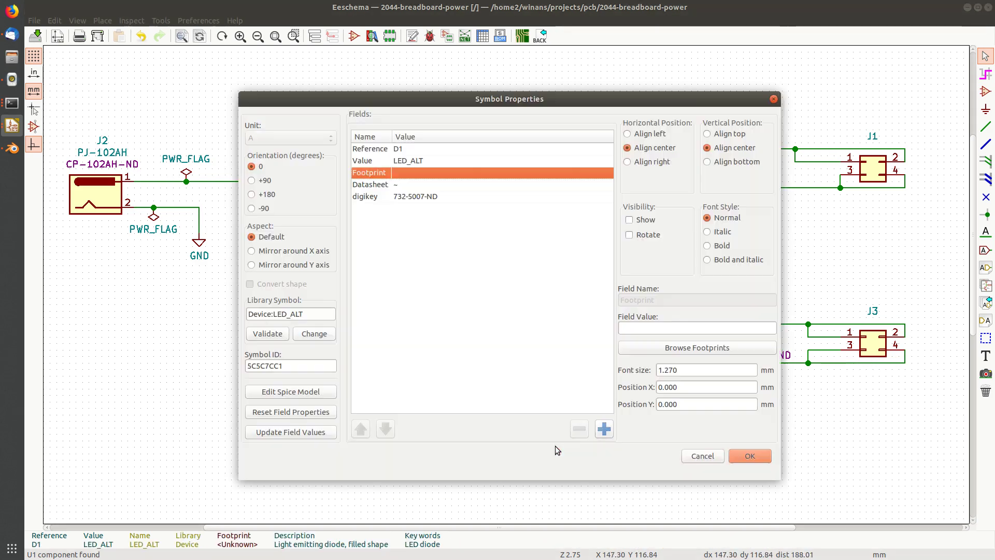
pyautogui.click(686, 348)
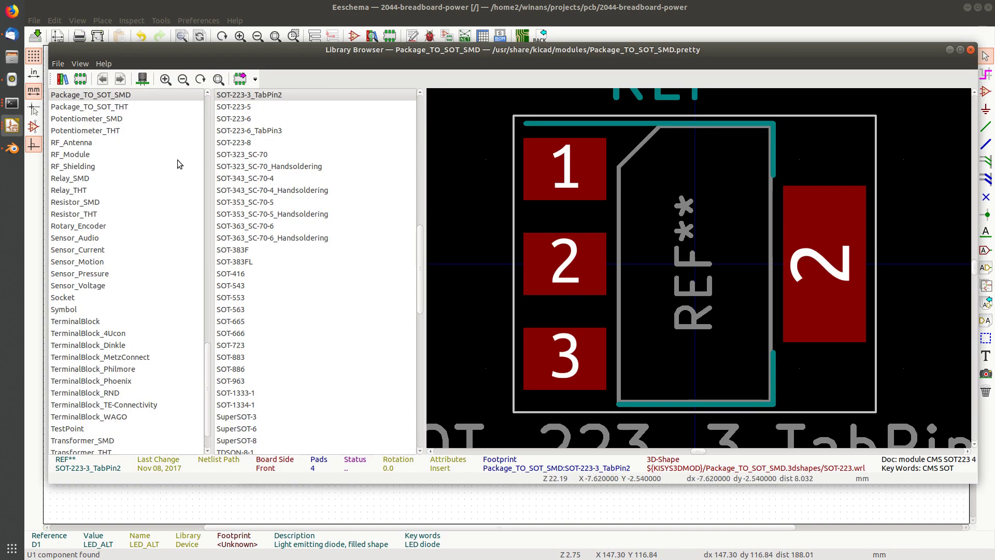
pyautogui.scroll(10, 165, 309)
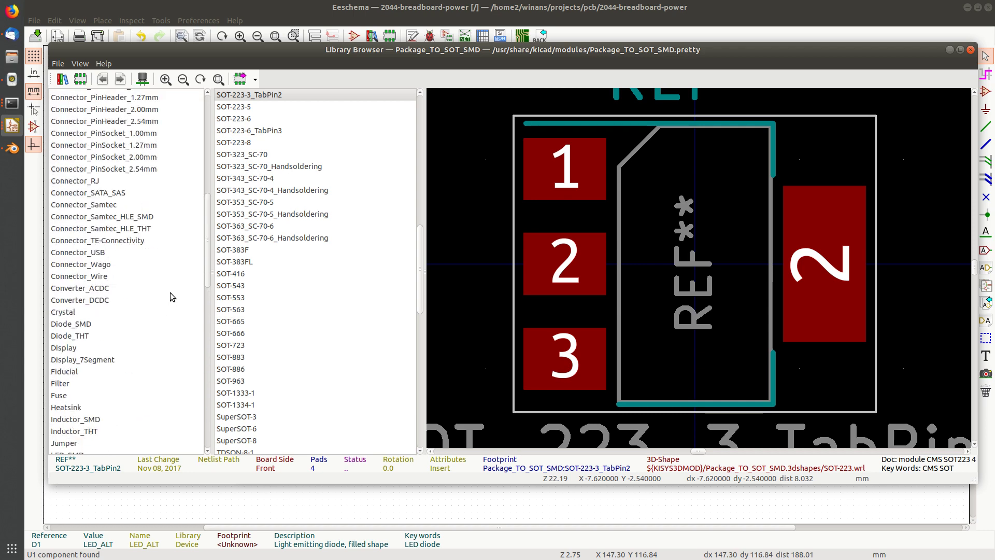
pyautogui.scroll(10, 170, 293)
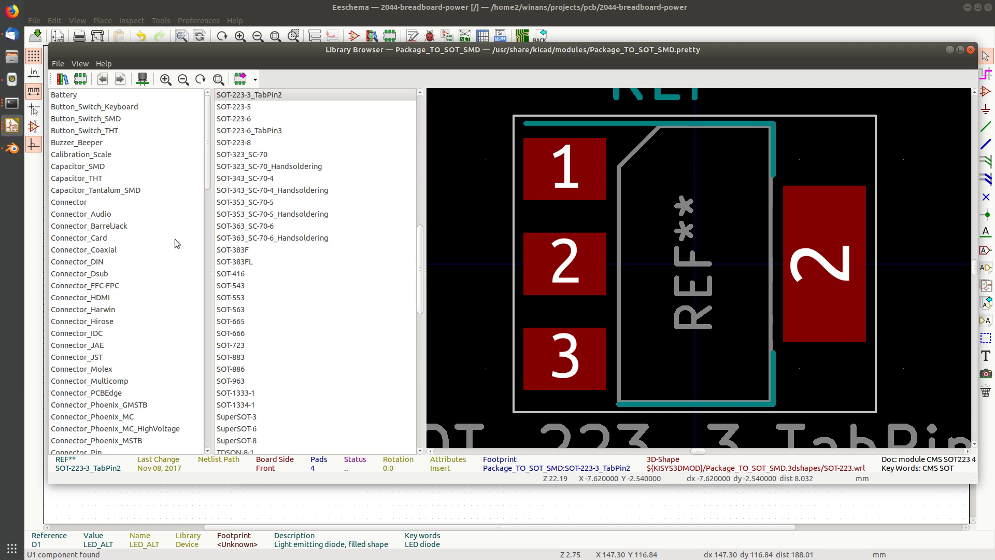
pyautogui.scroll(-13, 127, 243)
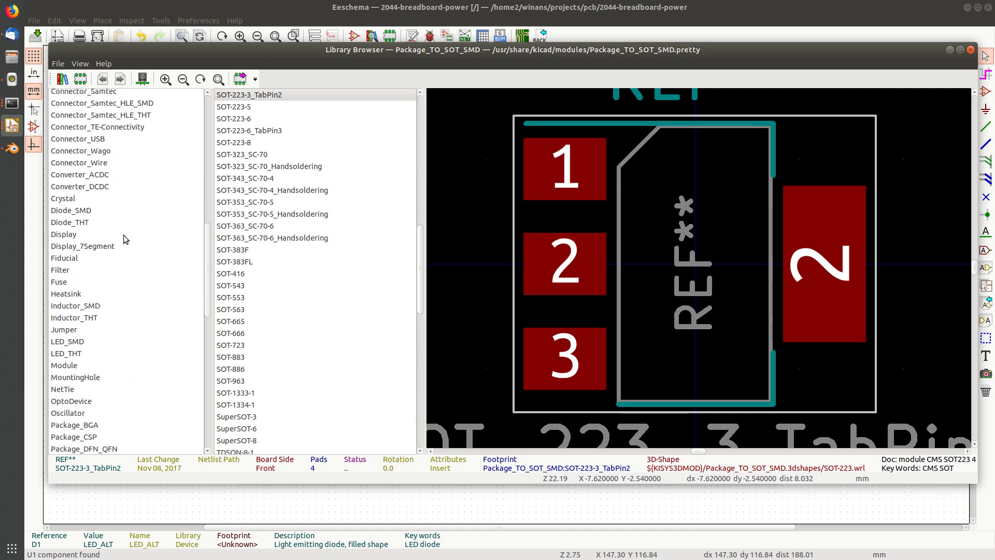
pyautogui.click(75, 353)
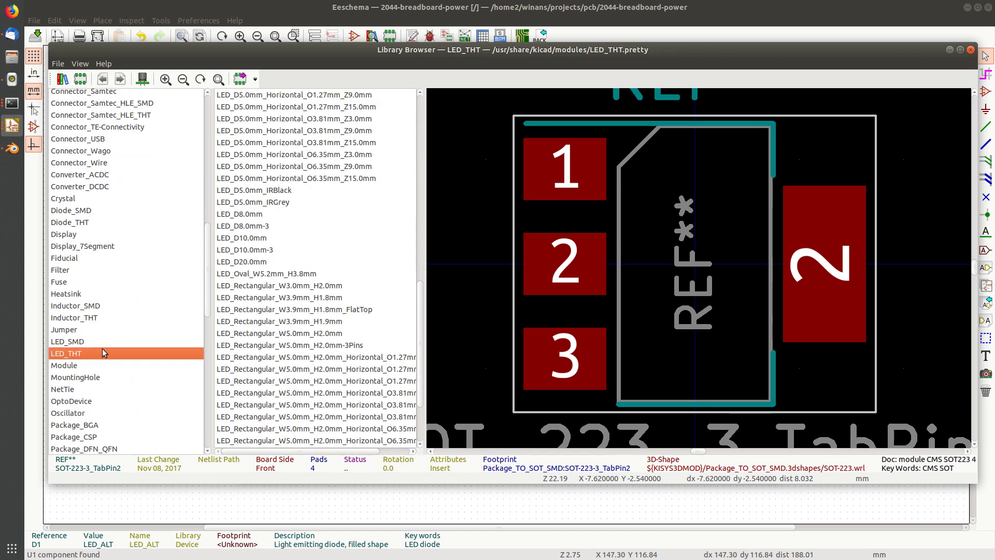
pyautogui.click(74, 341)
pyautogui.click(78, 352)
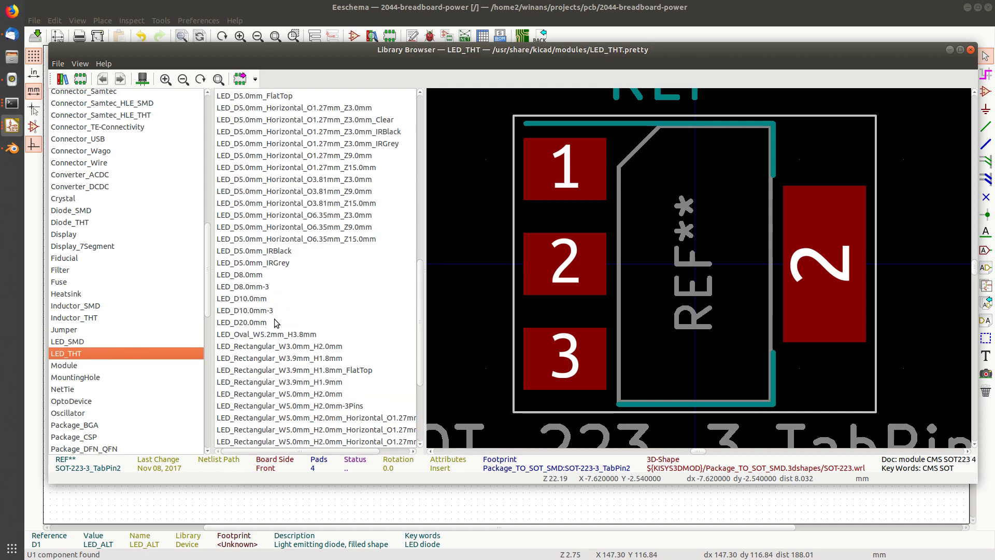
# Preview the through-hole LED_D8.0mm footprint and several LED_SMD footprints, including LED_Cree-XP-G and LED_PLCC_2835_Handsoldering
pyautogui.click(315, 275)
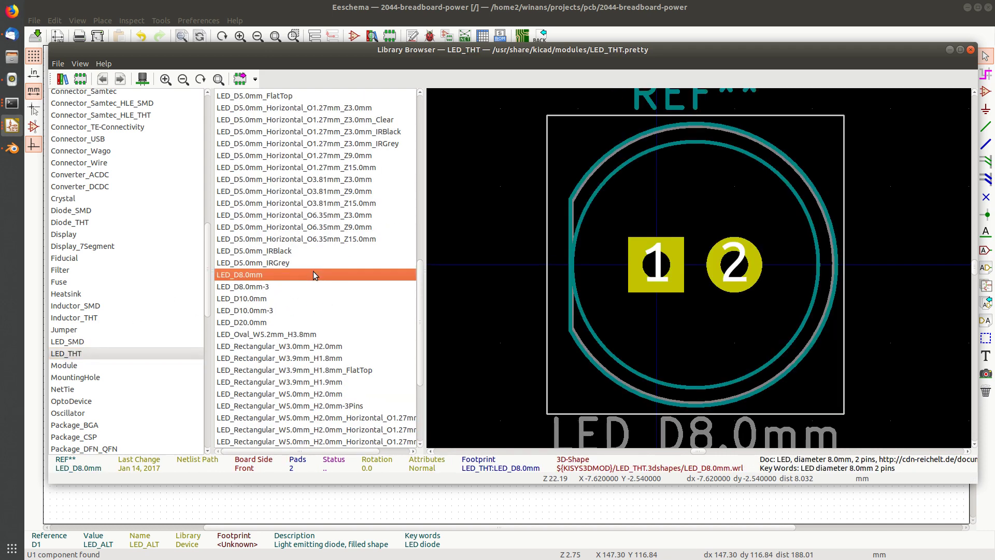
pyautogui.click(73, 341)
pyautogui.click(321, 237)
pyautogui.click(311, 191)
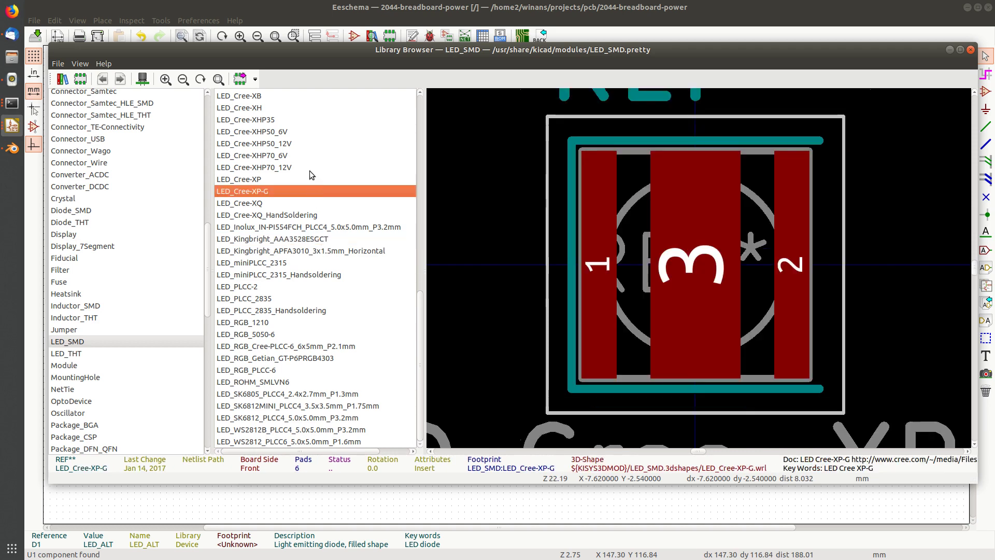
pyautogui.click(309, 158)
pyautogui.click(311, 227)
pyautogui.click(327, 310)
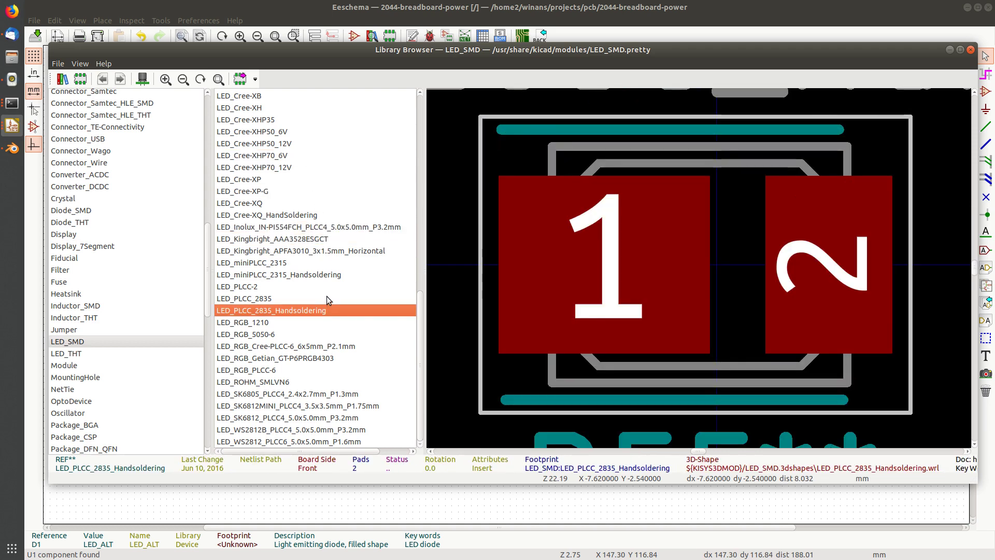
# Compare the LED_D3.0mm_Clear and LED_D3.0mm_FlatTop footprints in the LED_THT library
pyautogui.click(72, 353)
pyautogui.scroll(-5, 328, 316)
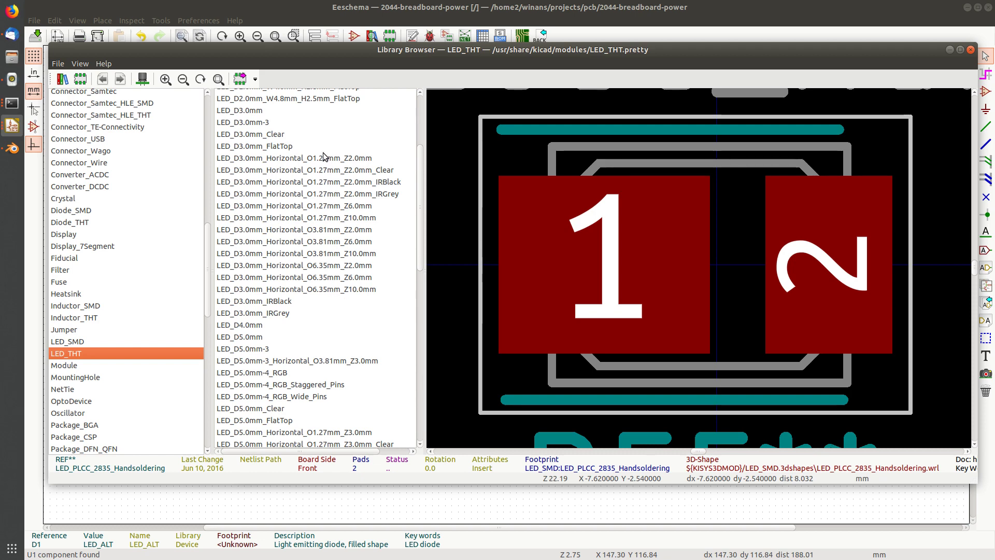
pyautogui.click(285, 135)
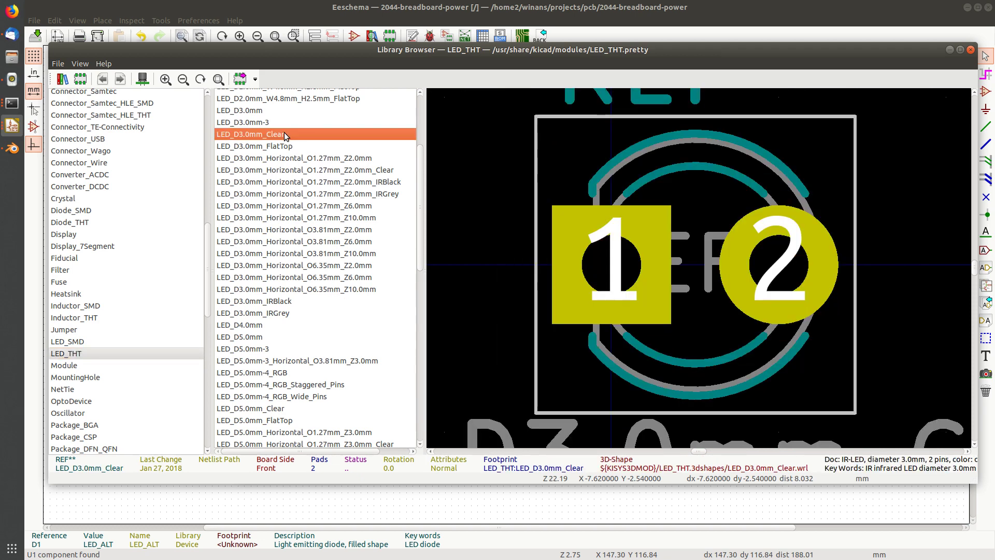
pyautogui.click(296, 146)
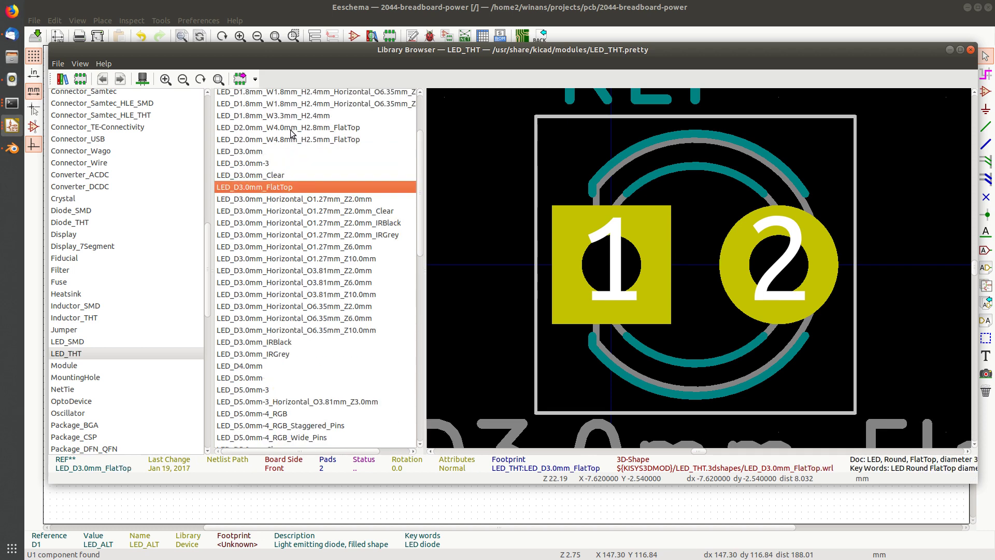
pyautogui.click(284, 175)
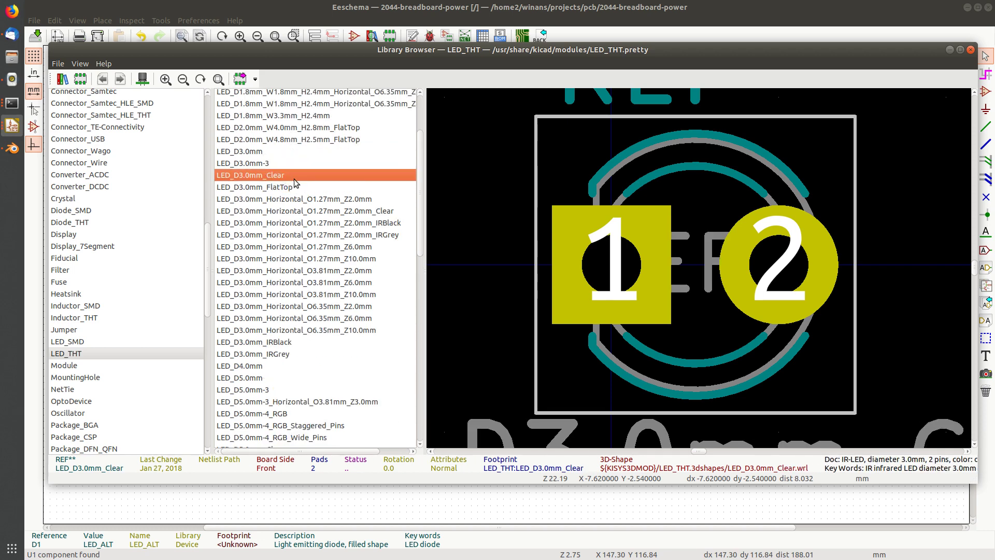
pyautogui.click(294, 187)
pyautogui.click(288, 176)
pyautogui.click(294, 188)
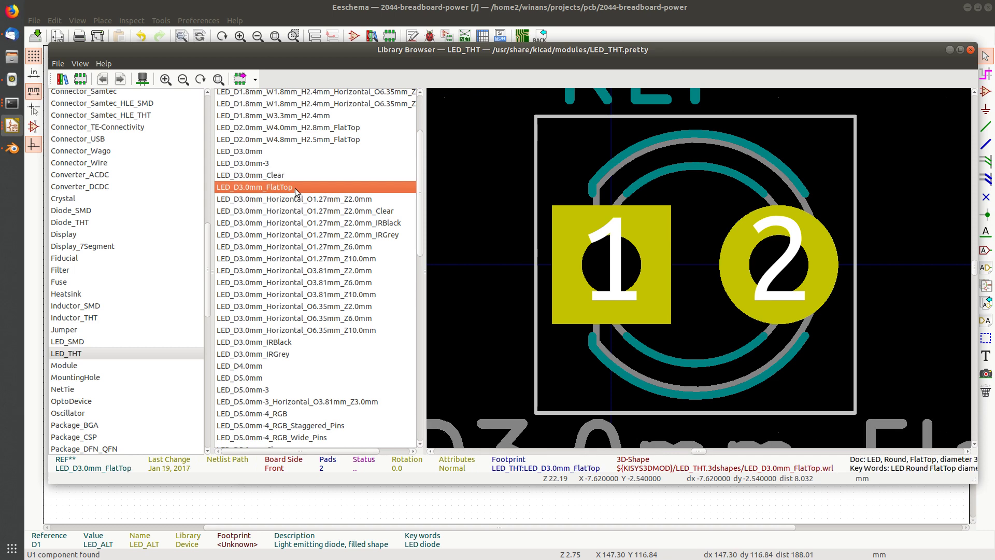
pyautogui.click(285, 175)
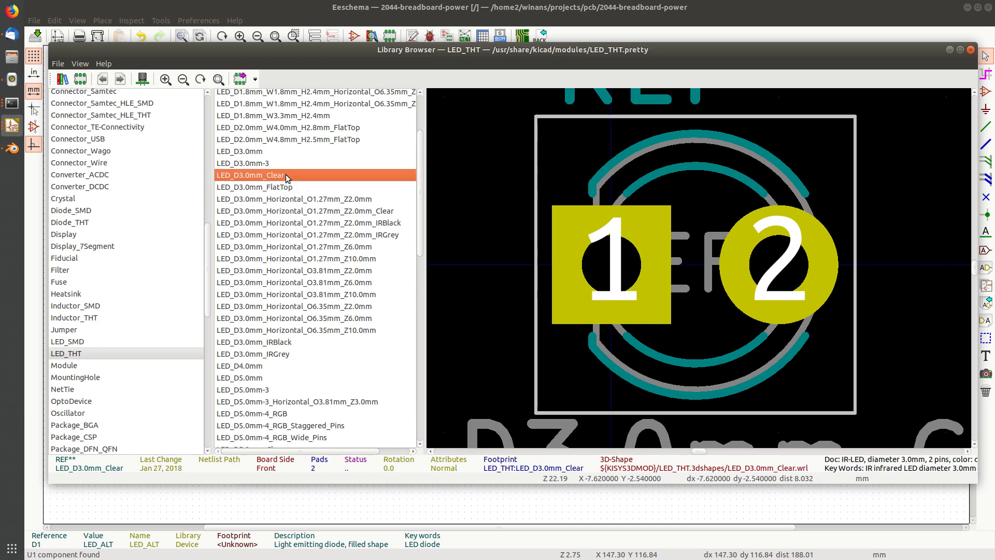
pyautogui.click(294, 187)
pyautogui.click(293, 177)
pyautogui.click(296, 186)
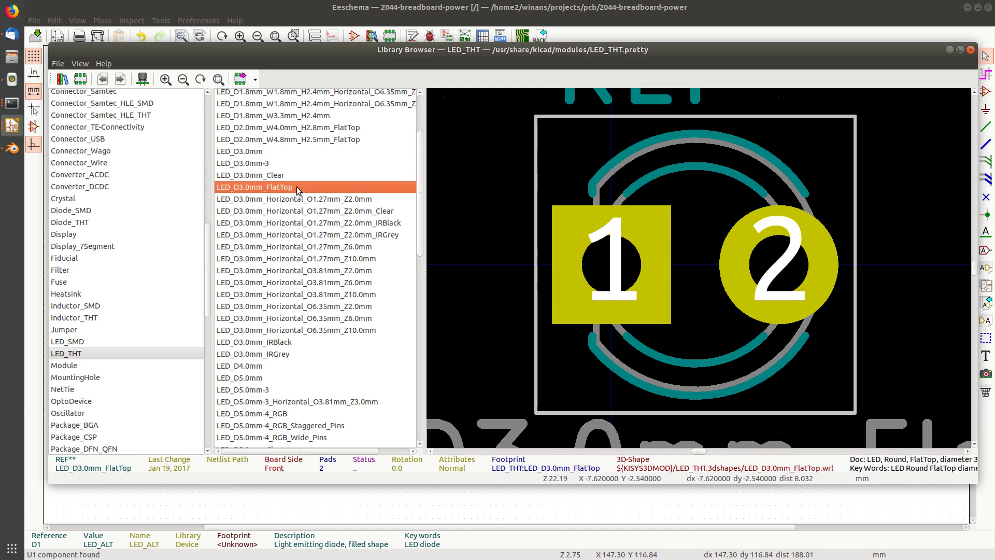
pyautogui.click(294, 180)
pyautogui.click(294, 190)
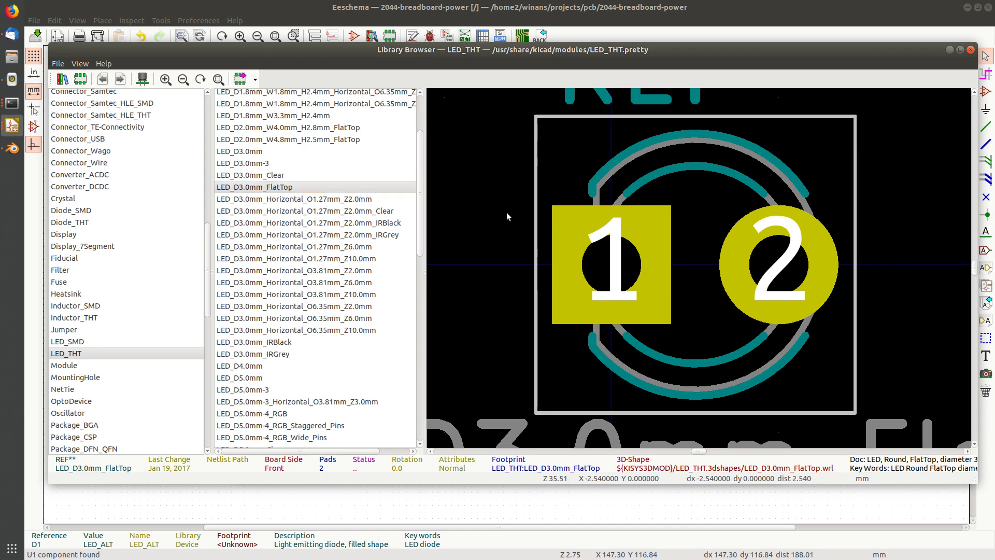
pyautogui.click(283, 176)
pyautogui.click(287, 187)
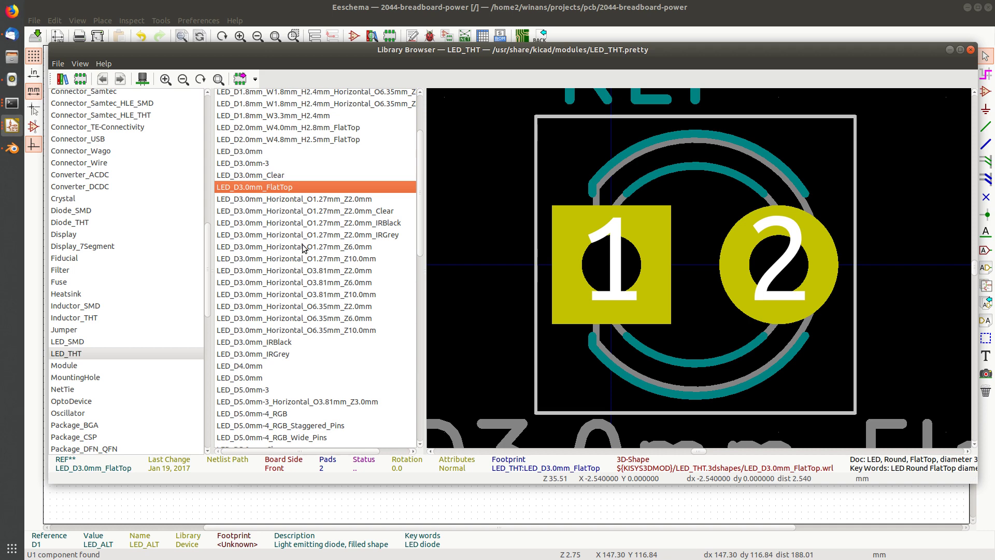
pyautogui.click(286, 173)
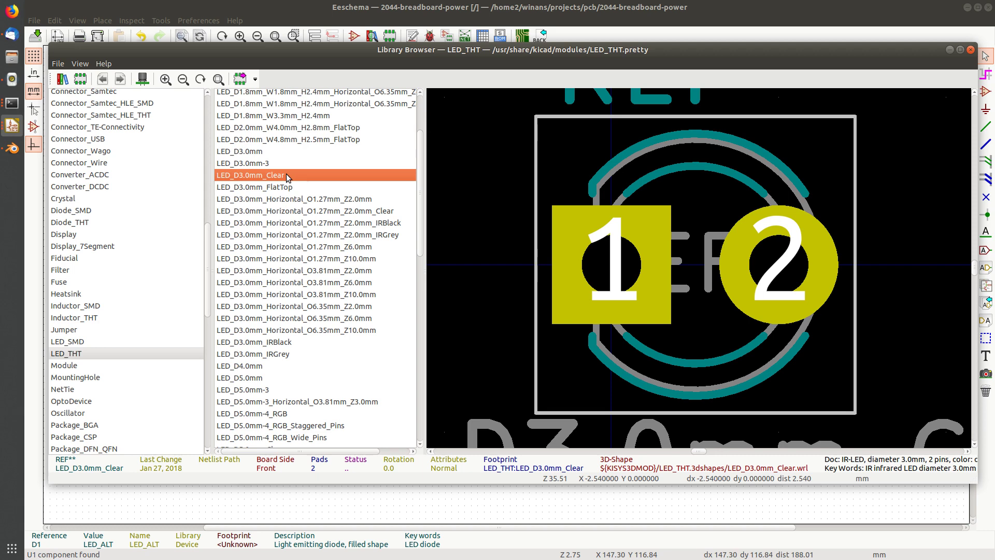
# Preview the LED_D3.0mm and LED_D3.0mm-3 footprints, and assign LED_THT:LED_D3.0mm to LED D1
pyautogui.click(262, 152)
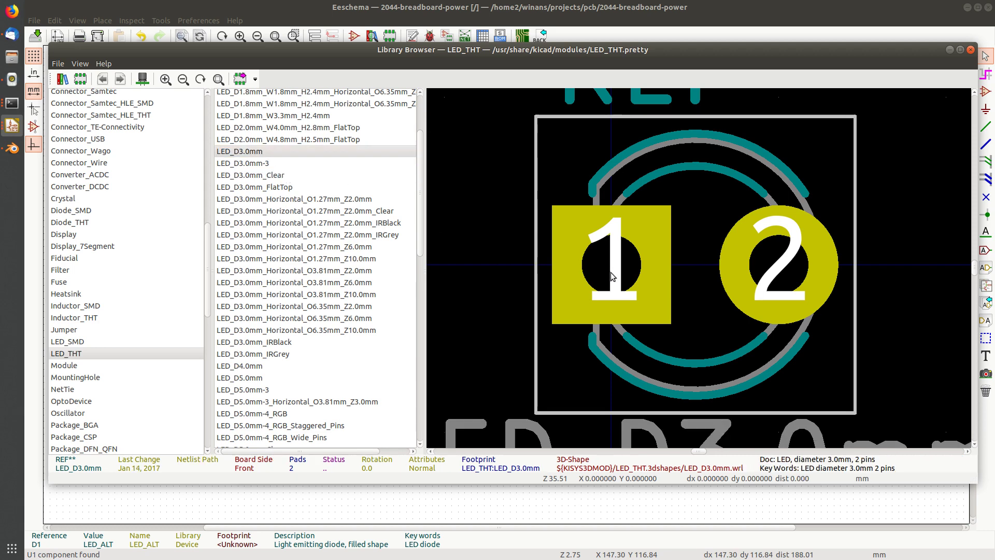
pyautogui.scroll(-2, 610, 272)
pyautogui.scroll(1, 699, 269)
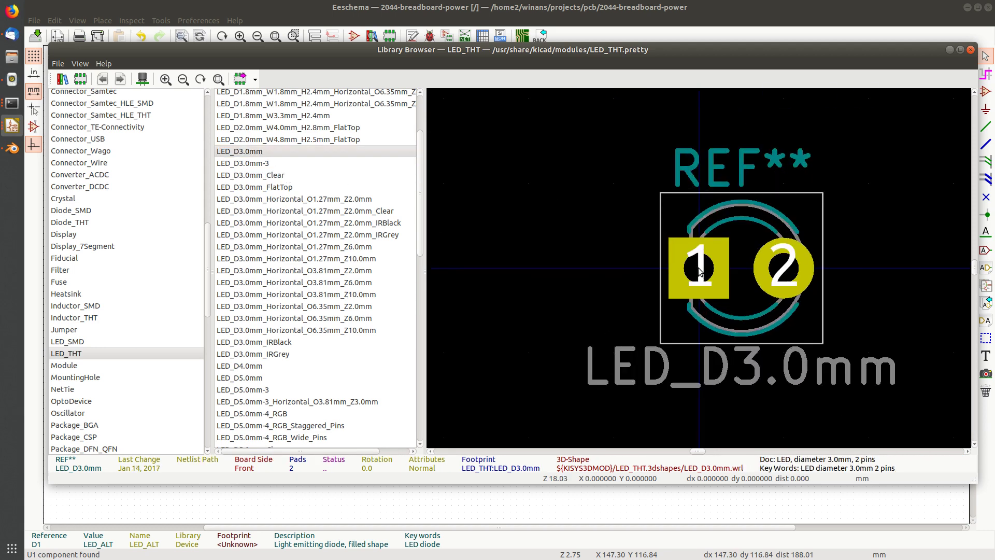
pyautogui.click(268, 162)
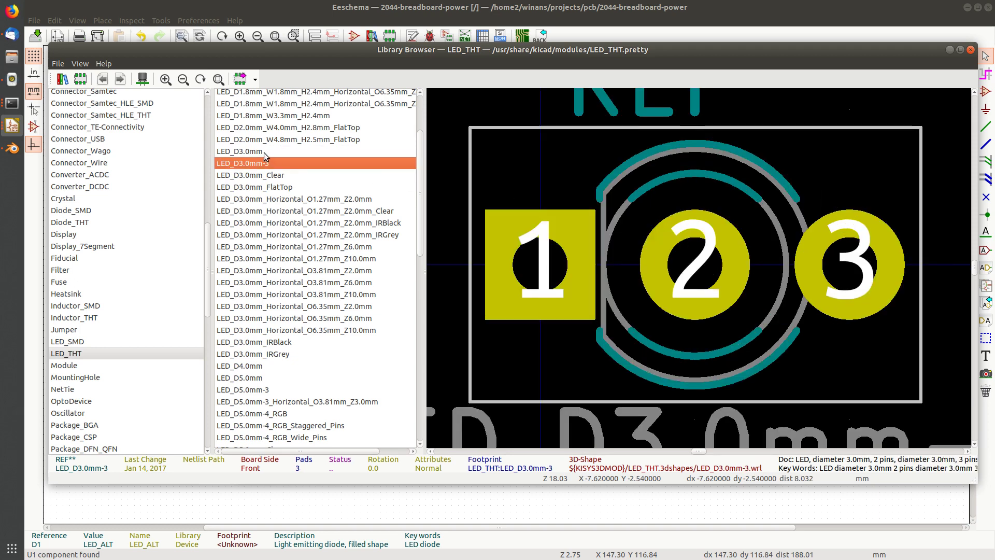
pyautogui.click(264, 152)
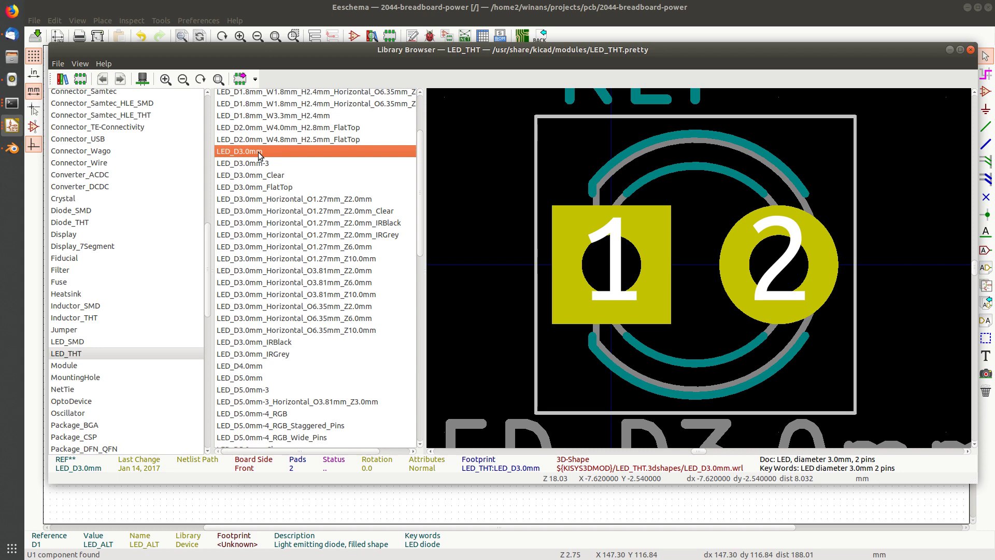
pyautogui.doubleClick(258, 151)
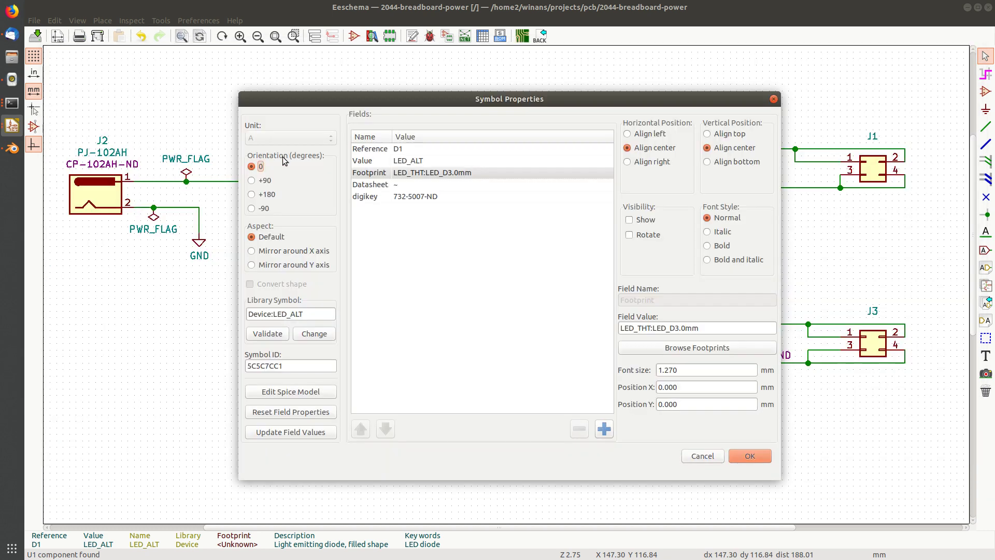
pyautogui.click(750, 456)
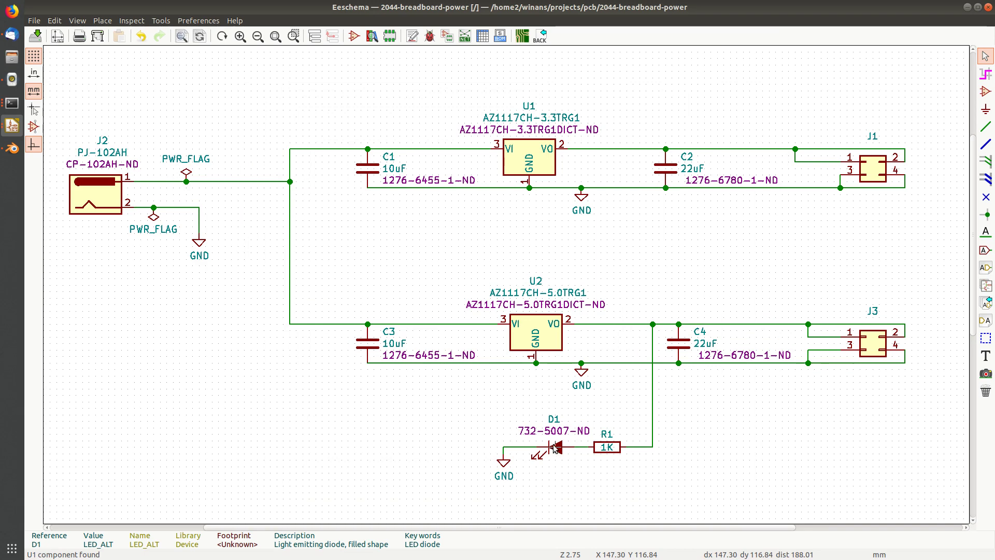
# Check the footprint assigned to resistor R1 in its symbol properties without changing anything
pyautogui.click(609, 446)
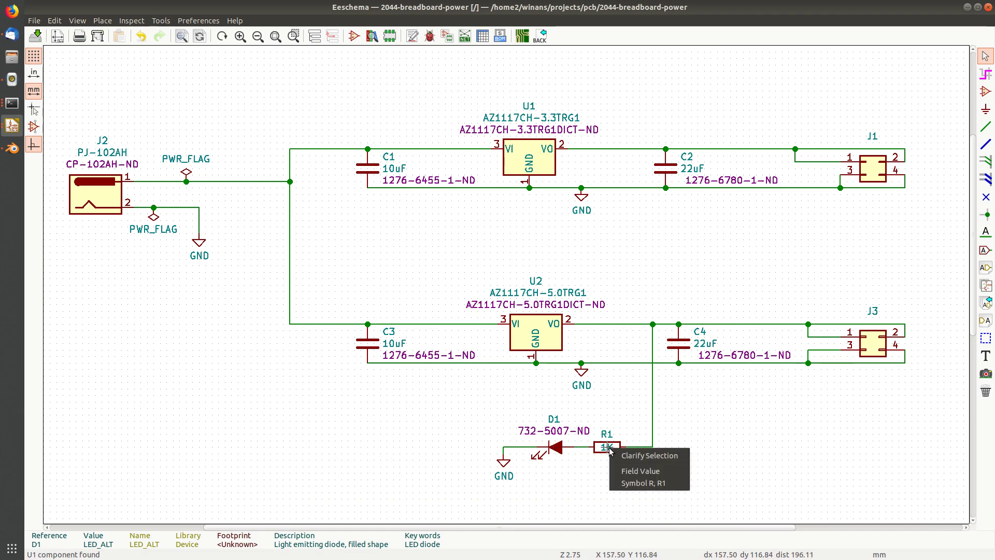
pyautogui.click(658, 486)
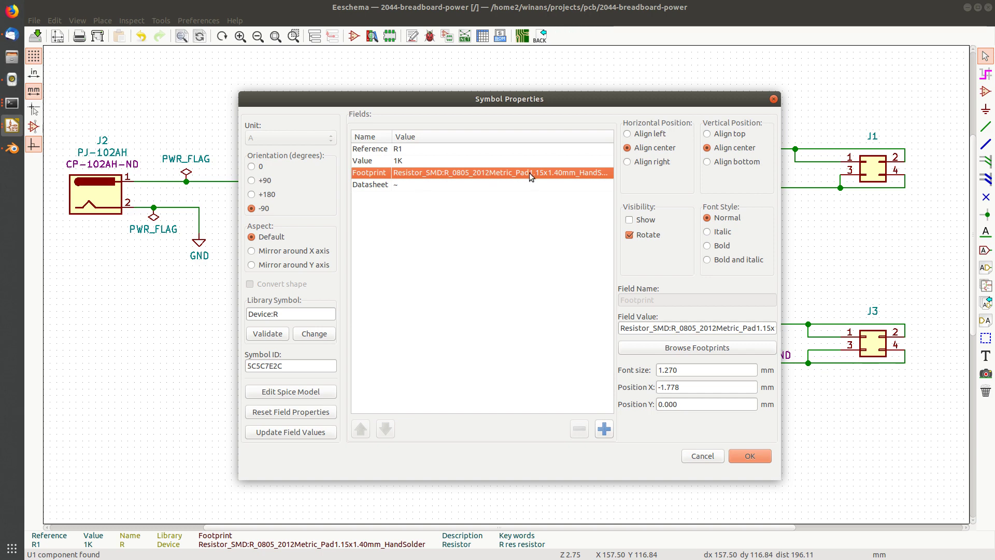
pyautogui.press('Escape')
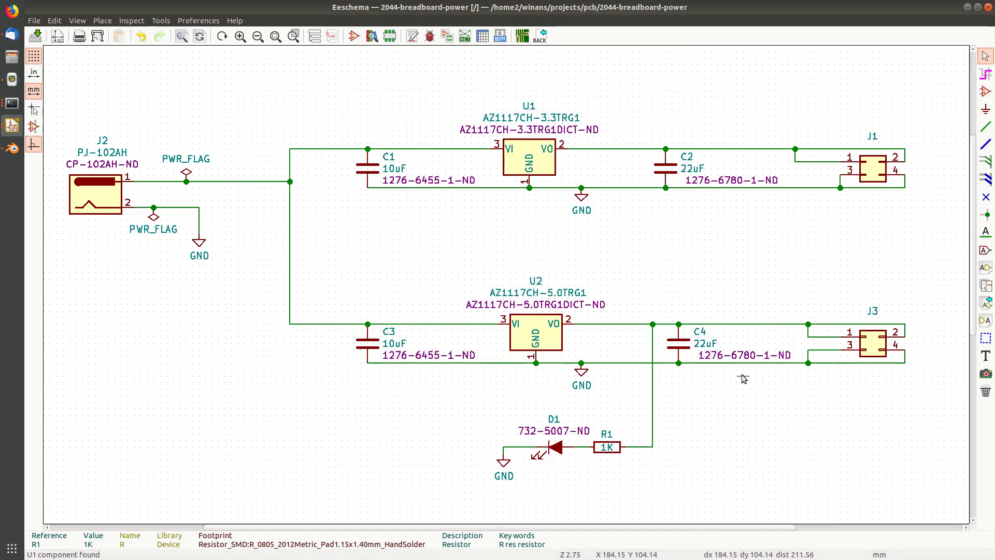
# Browse footprints for connector J1 from its symbol properties and locate the Connector_PinHeader libraries
pyautogui.doubleClick(875, 171)
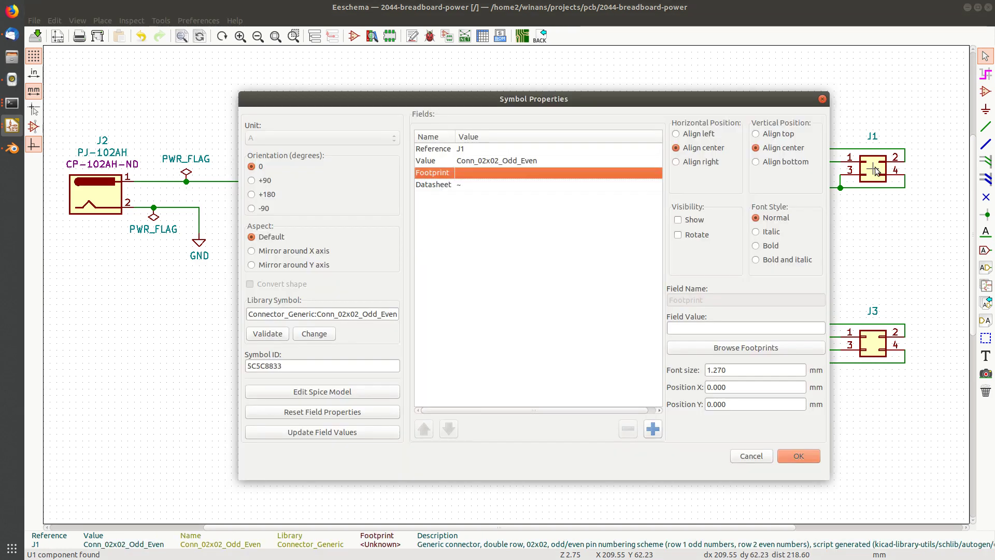
pyautogui.click(747, 348)
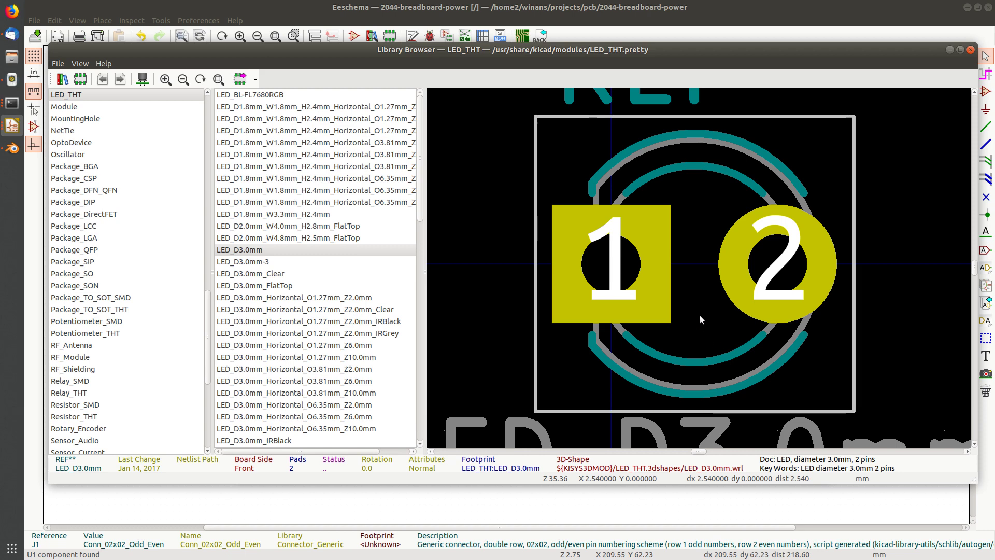
pyautogui.moveTo(207, 318); pyautogui.dragTo(205, 407)
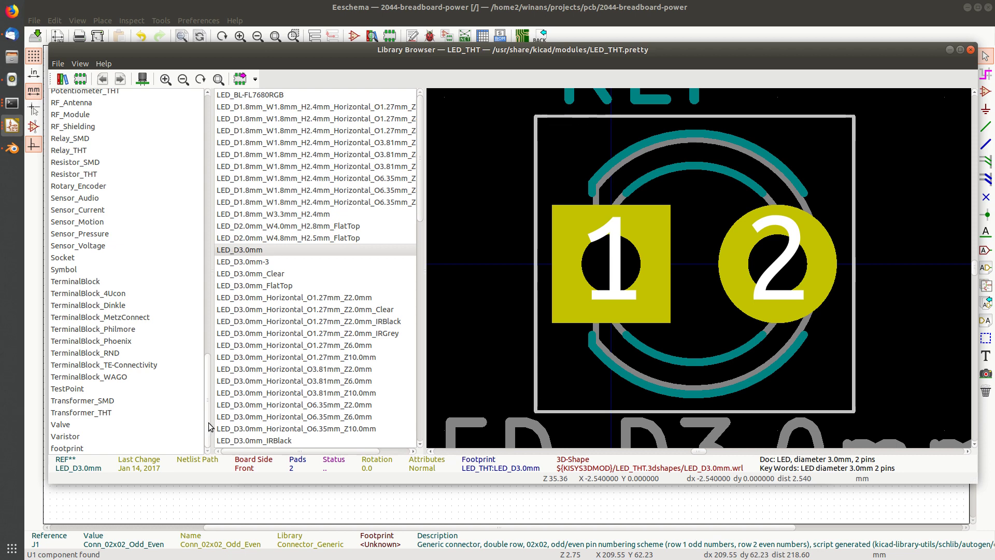
pyautogui.moveTo(208, 409); pyautogui.dragTo(210, 290)
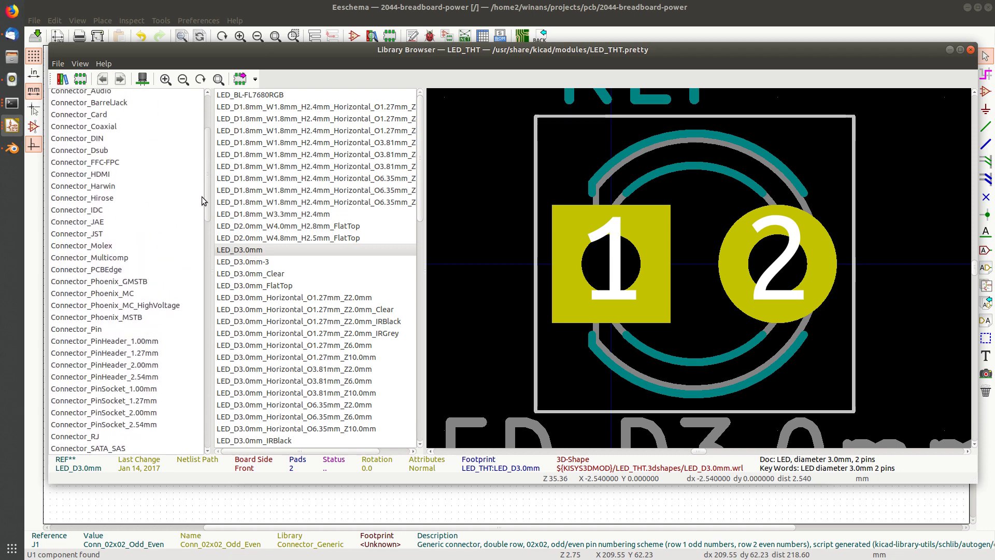
pyautogui.moveTo(202, 200); pyautogui.dragTo(207, 173)
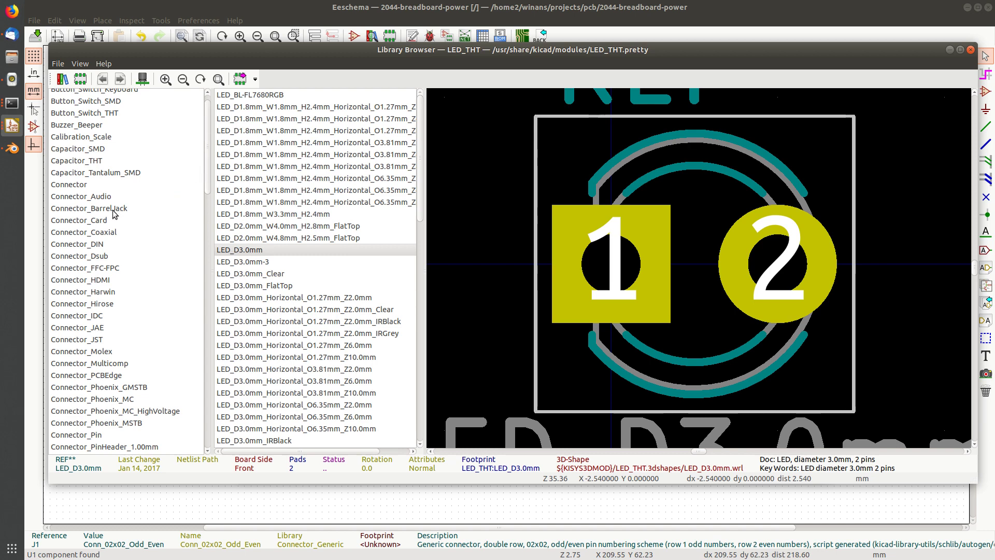
pyautogui.scroll(-3, 130, 311)
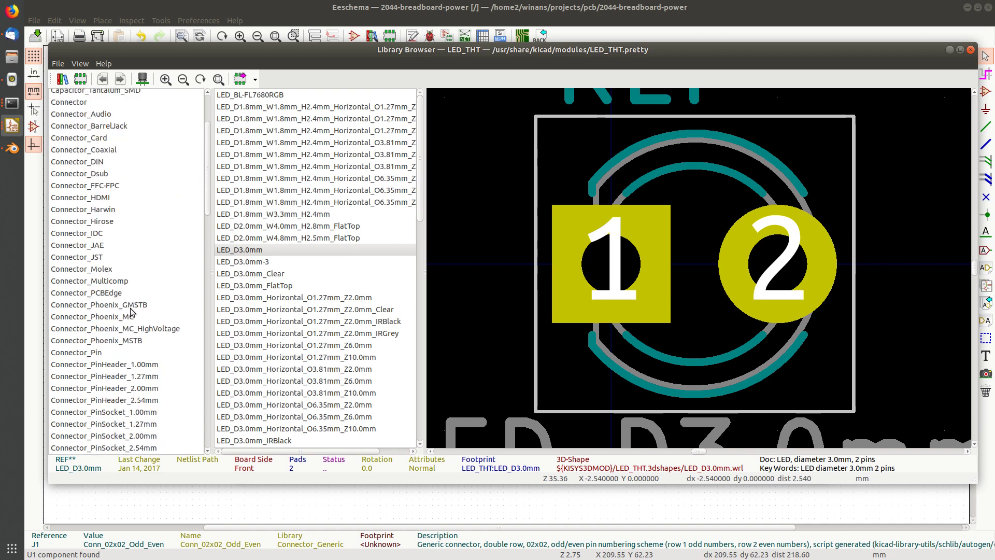
pyautogui.scroll(-3, 131, 311)
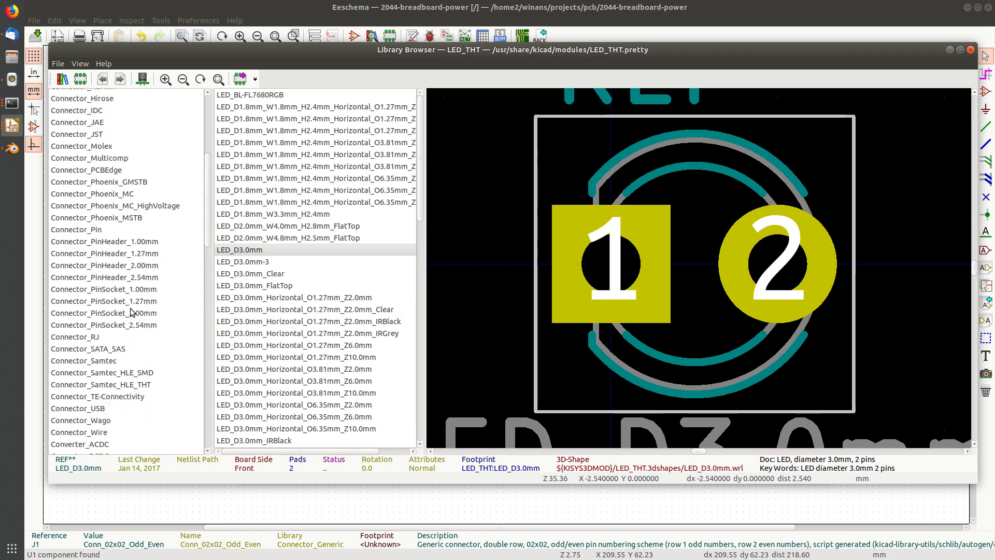
# Look through the 1.00, 1.27 and 2.00 mm pin header libraries and select the Connector_PinHeader_2.54mm library
pyautogui.click(147, 243)
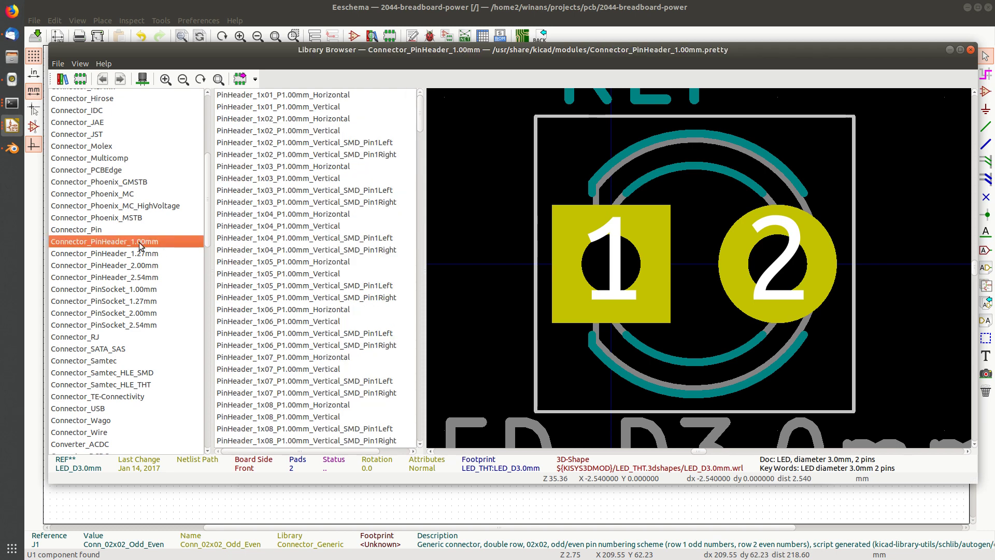
pyautogui.click(147, 254)
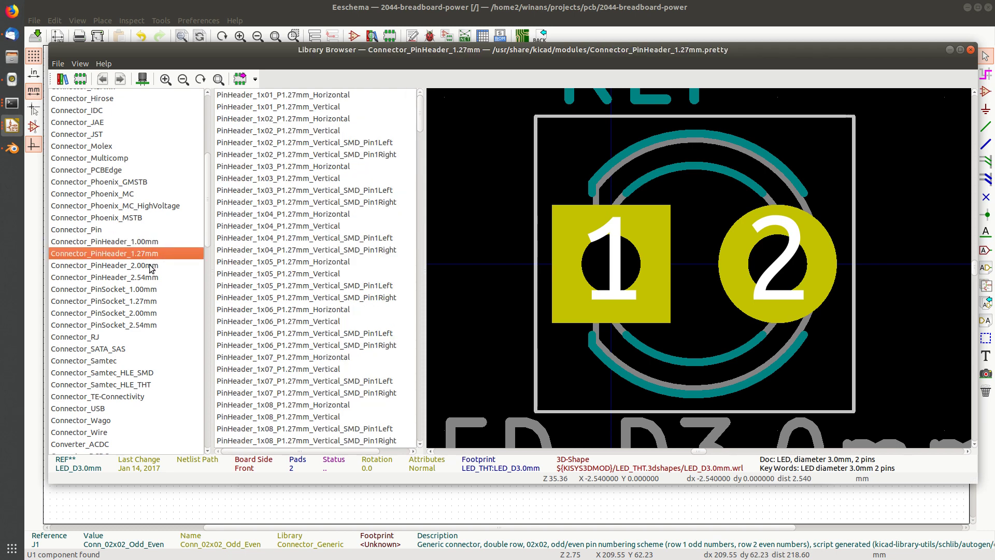
pyautogui.click(151, 266)
pyautogui.click(154, 278)
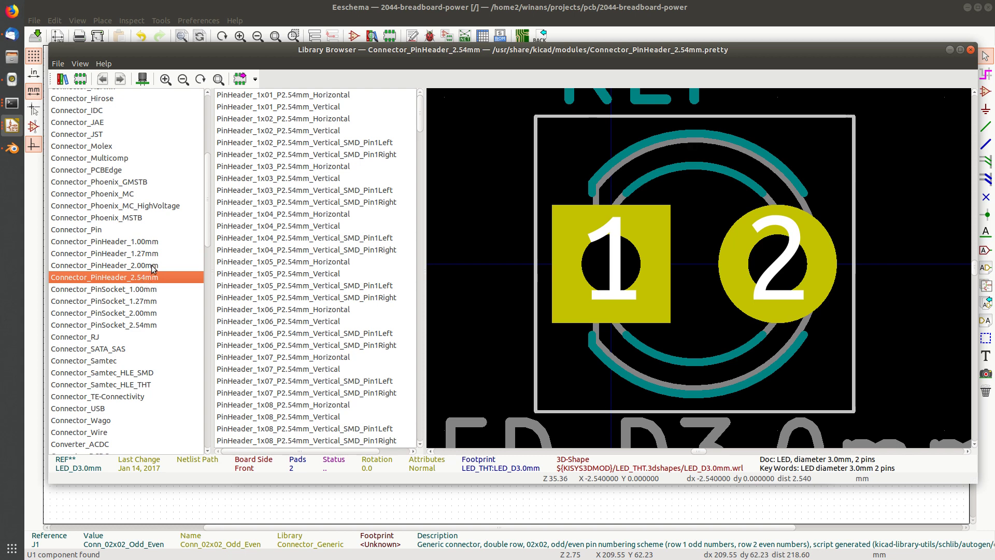
pyautogui.click(177, 267)
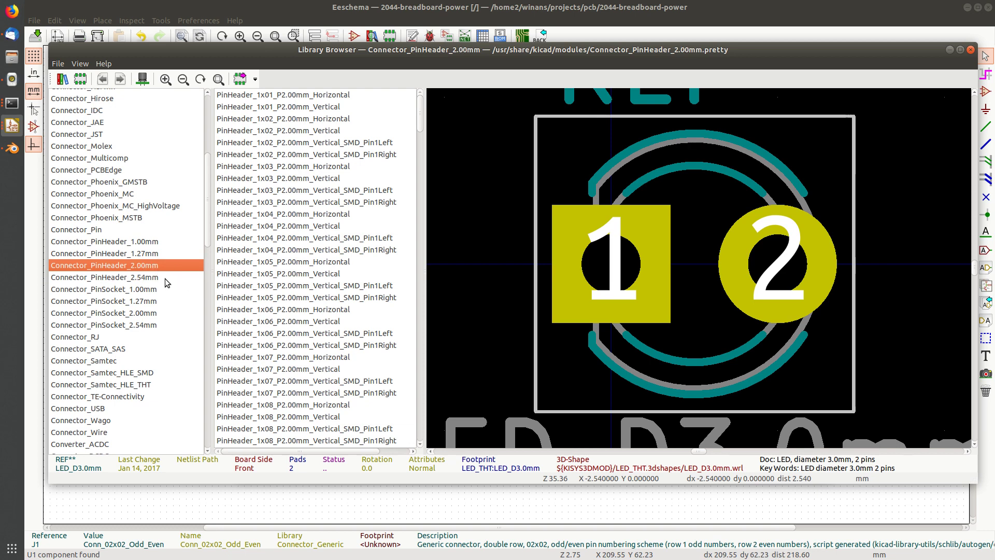
pyautogui.click(157, 278)
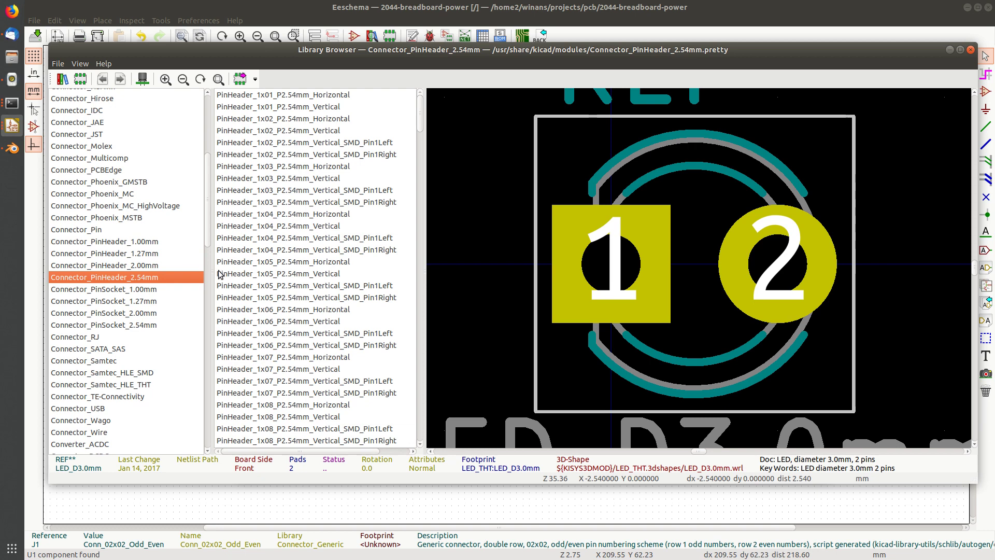
# Find the 2x02 footprints in the 2.54 mm pin header library and preview the Horizontal, Vertical and Vertical_SMD variants
pyautogui.scroll(-10, 276, 242)
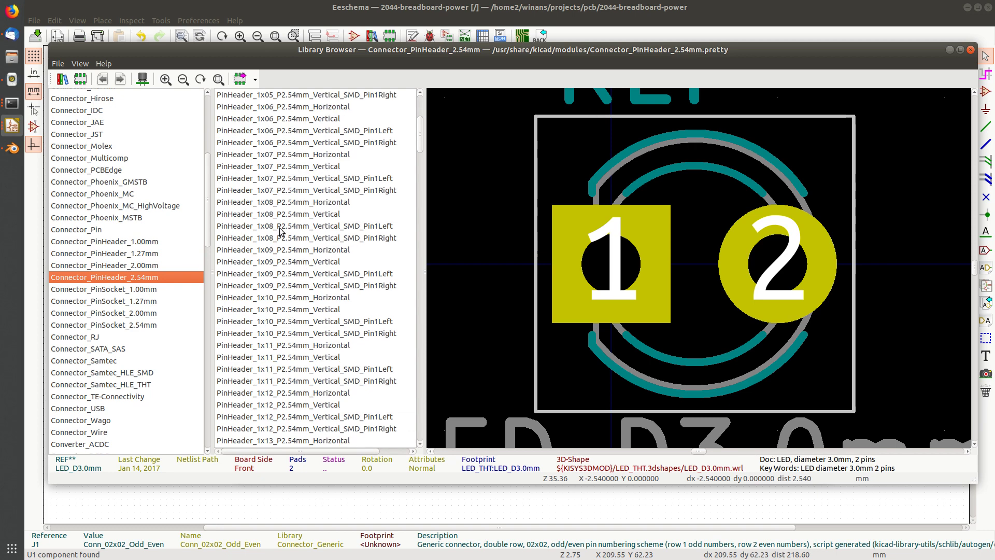
pyautogui.scroll(-20, 267, 243)
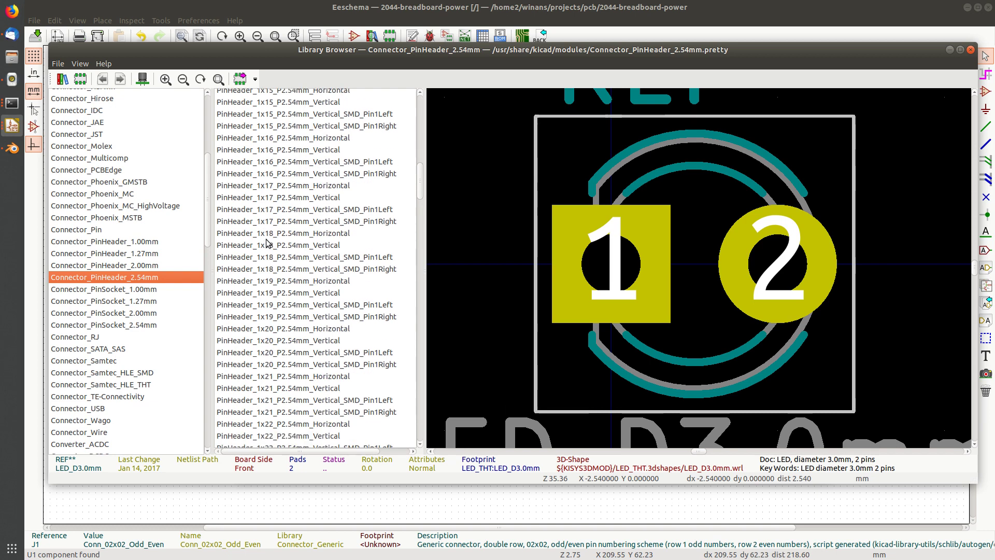
pyautogui.scroll(-2, 266, 243)
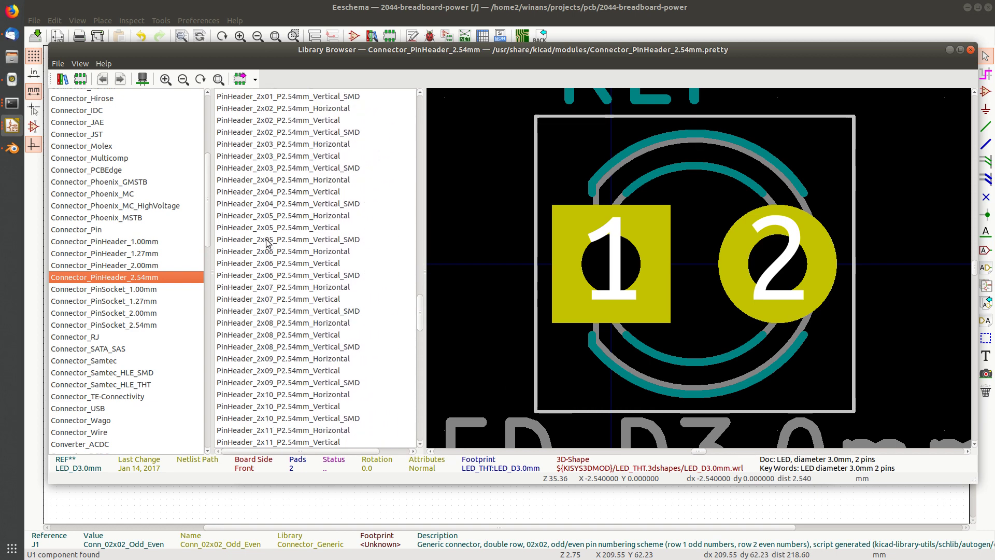
pyautogui.scroll(-1, 284, 192)
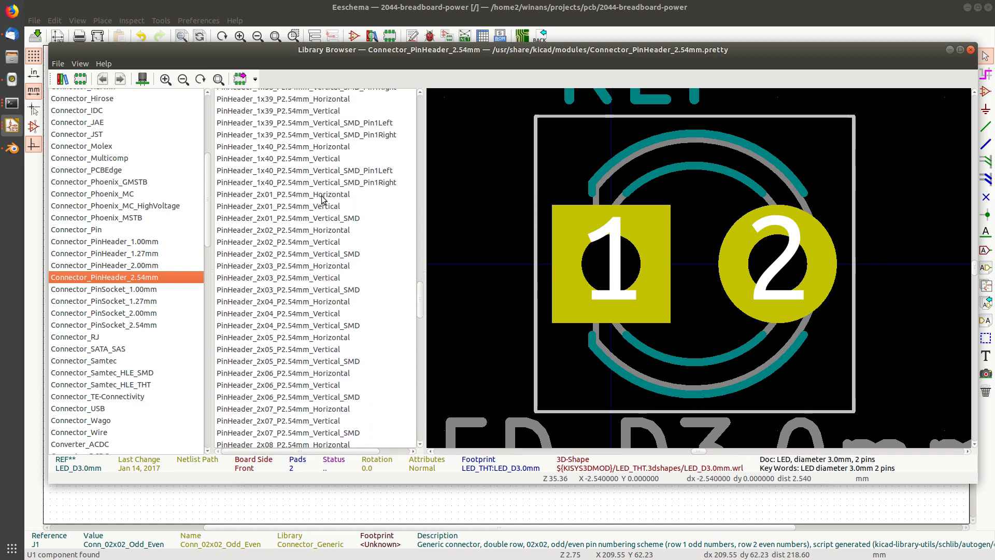
pyautogui.click(365, 232)
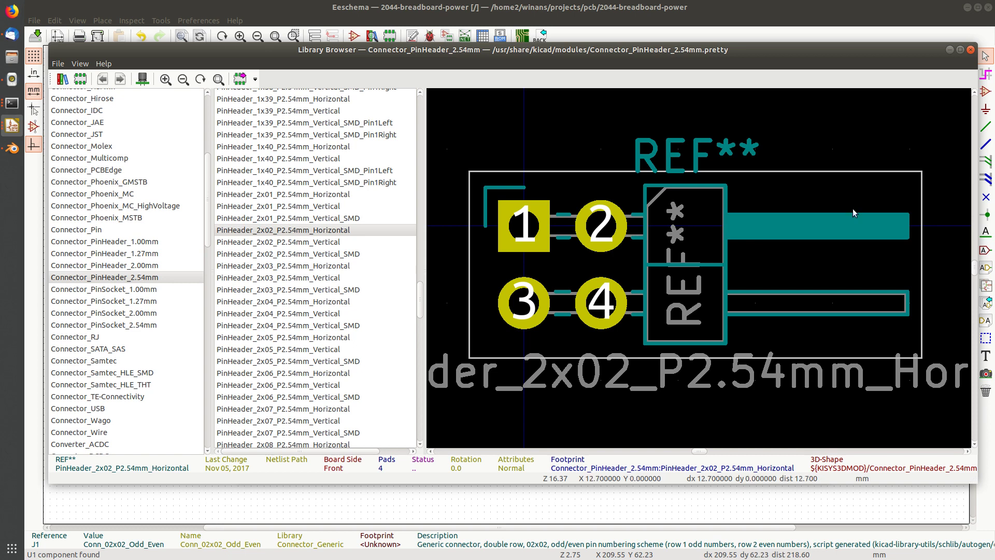
pyautogui.click(338, 242)
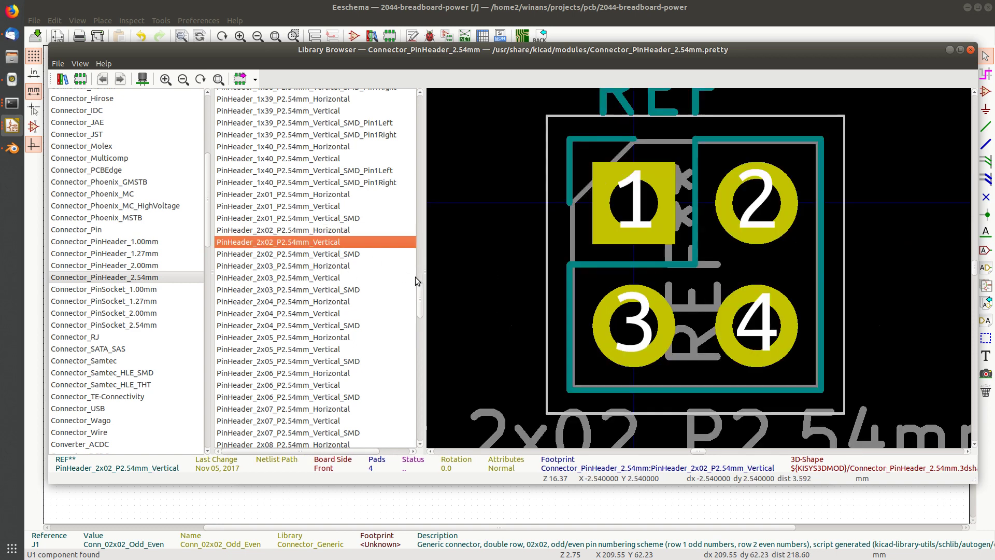
pyautogui.click(350, 254)
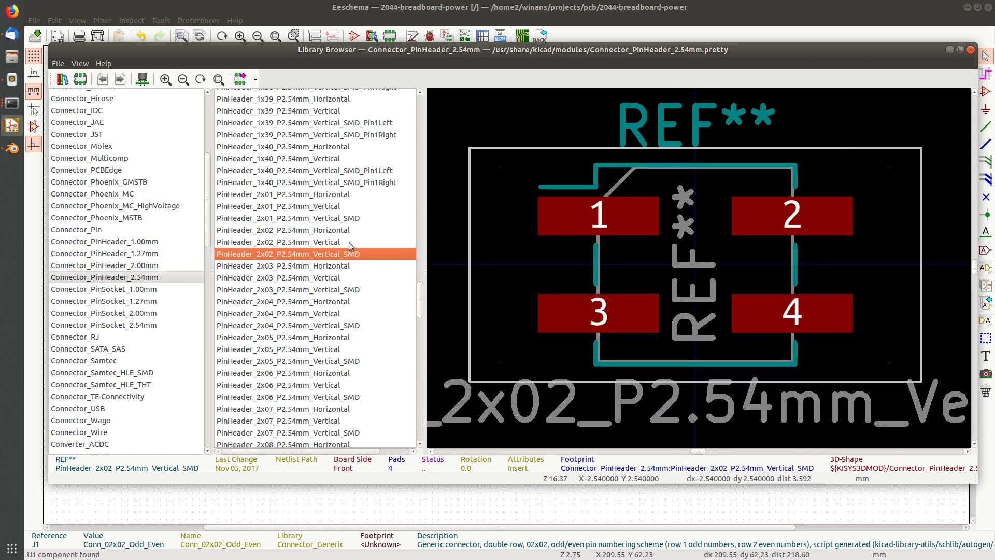
# Assign the PinHeader_2x02_P2.54mm_Vertical footprint to connector J1 and apply its symbol properties
pyautogui.click(347, 242)
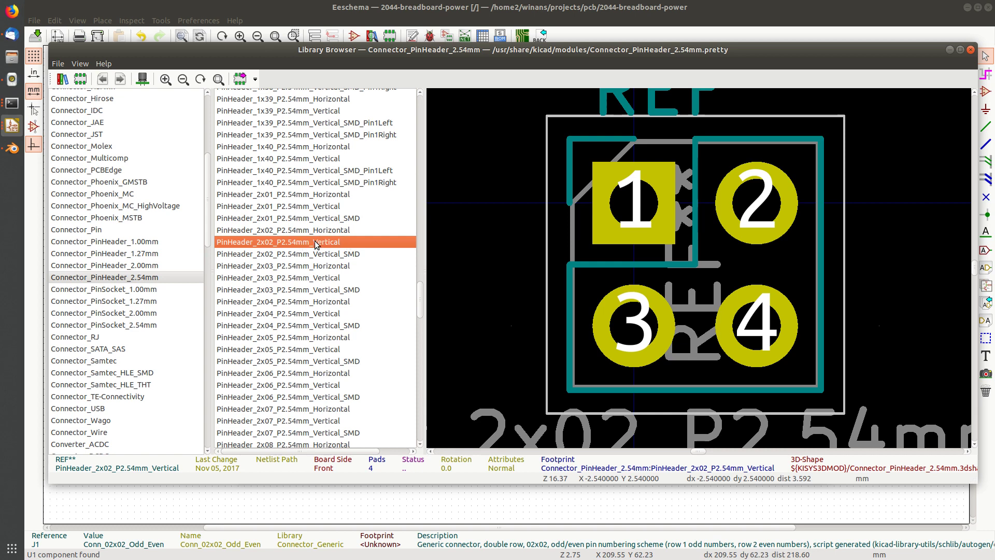
pyautogui.doubleClick(341, 244)
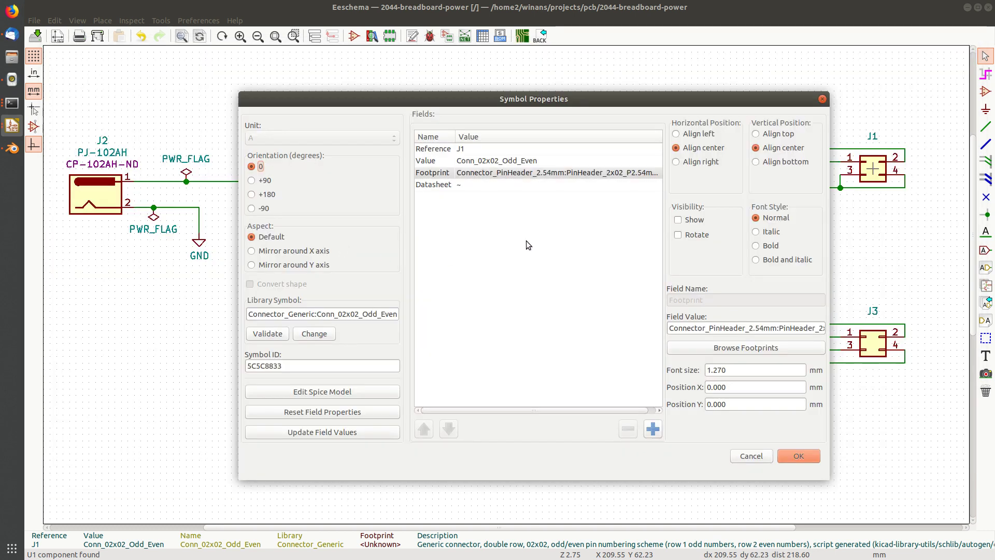
pyautogui.click(797, 454)
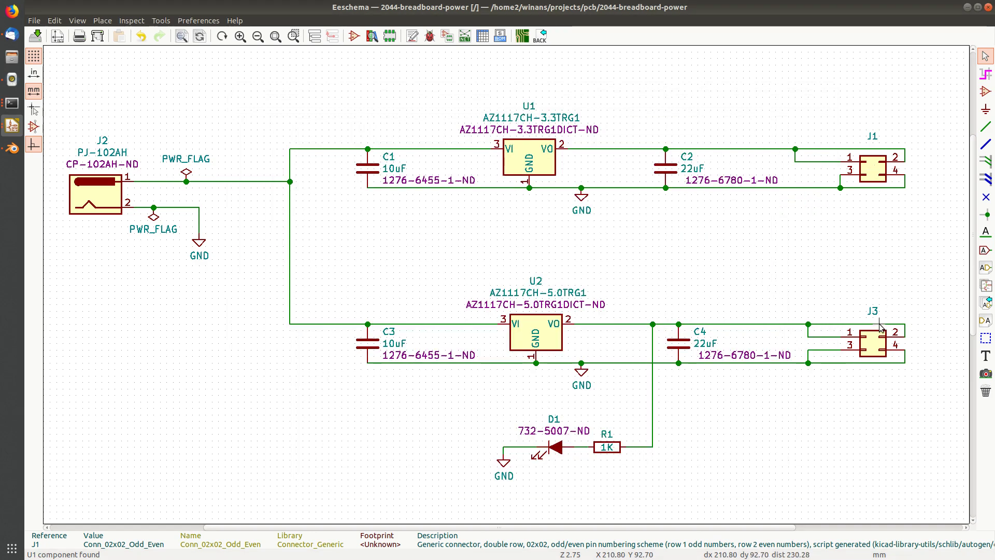
# Set connector J3's footprint to Connector_PinHeader_2.54mm:PinHeader_2x02_P2.54mm_Vertical through its symbol properties
pyautogui.doubleClick(875, 349)
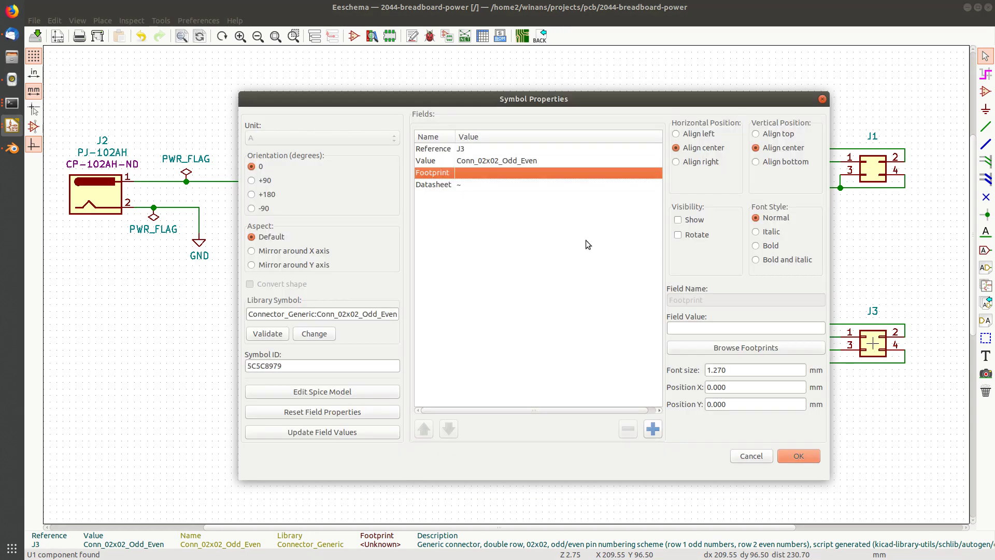
pyautogui.click(747, 348)
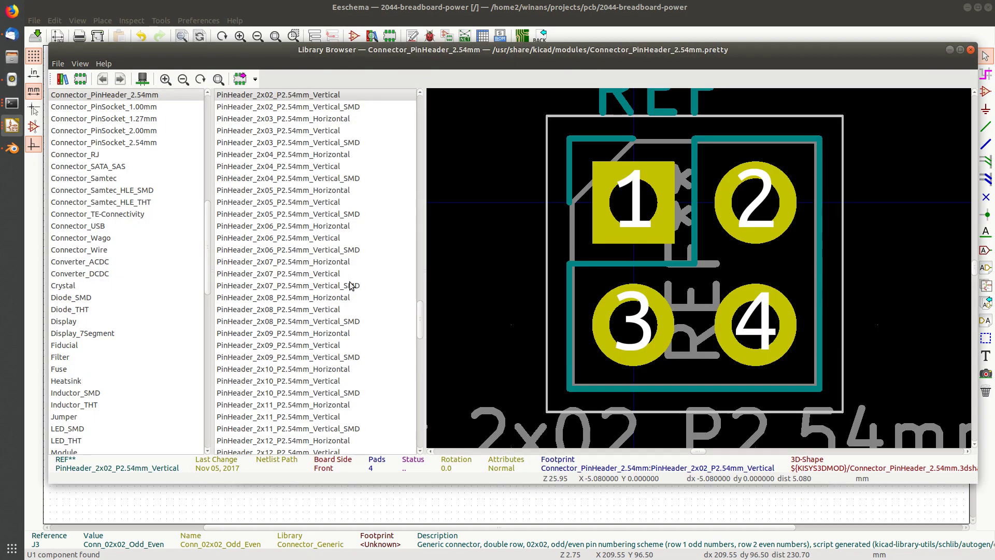
pyautogui.scroll(3, 352, 284)
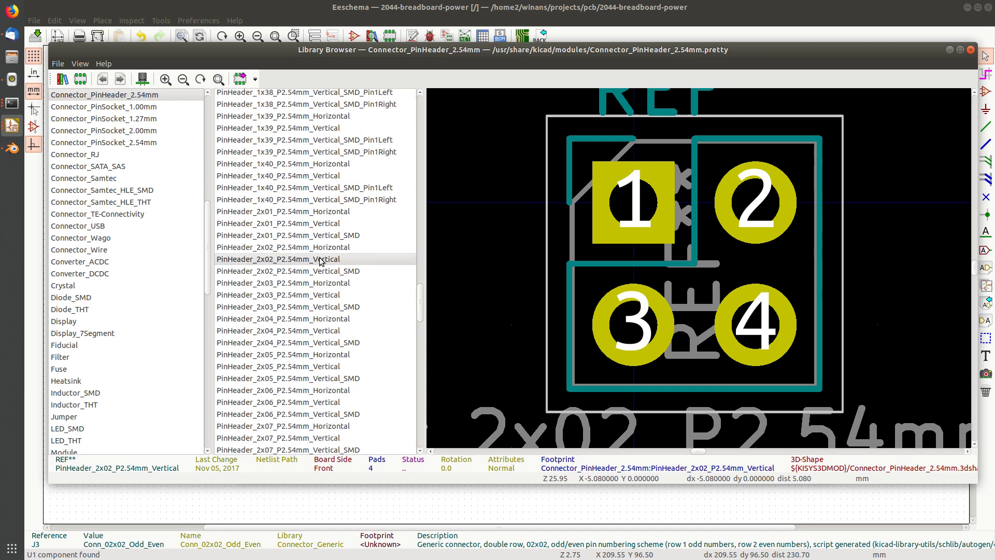
pyautogui.doubleClick(321, 261)
pyautogui.click(798, 456)
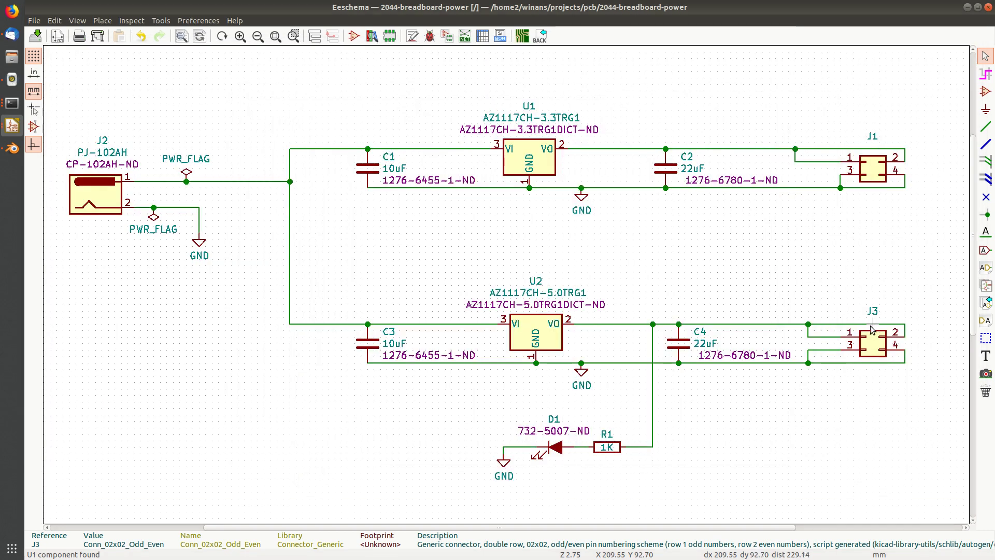
# Save the schematic and review the footprint assignments of all components
pyautogui.hotkey('ctrl', 's')
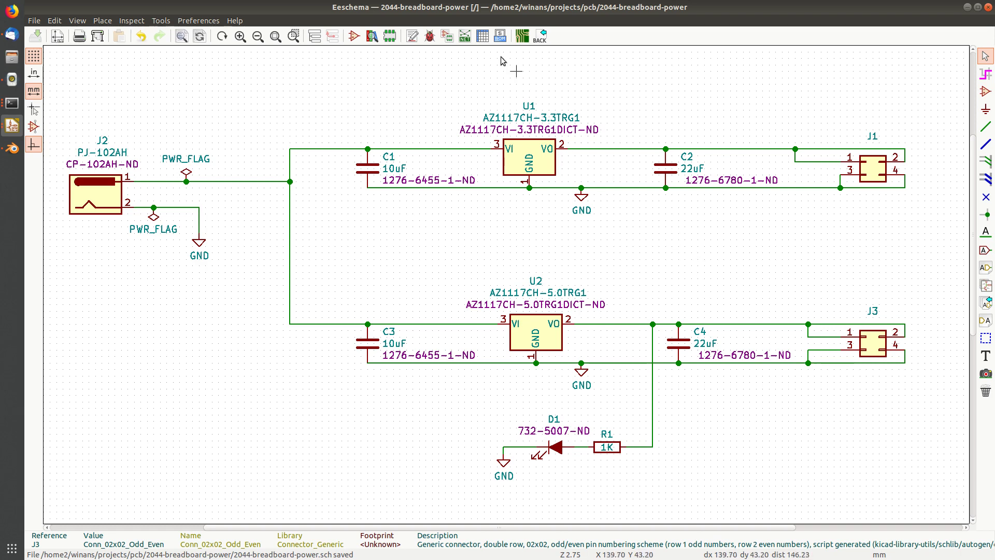
pyautogui.click(447, 37)
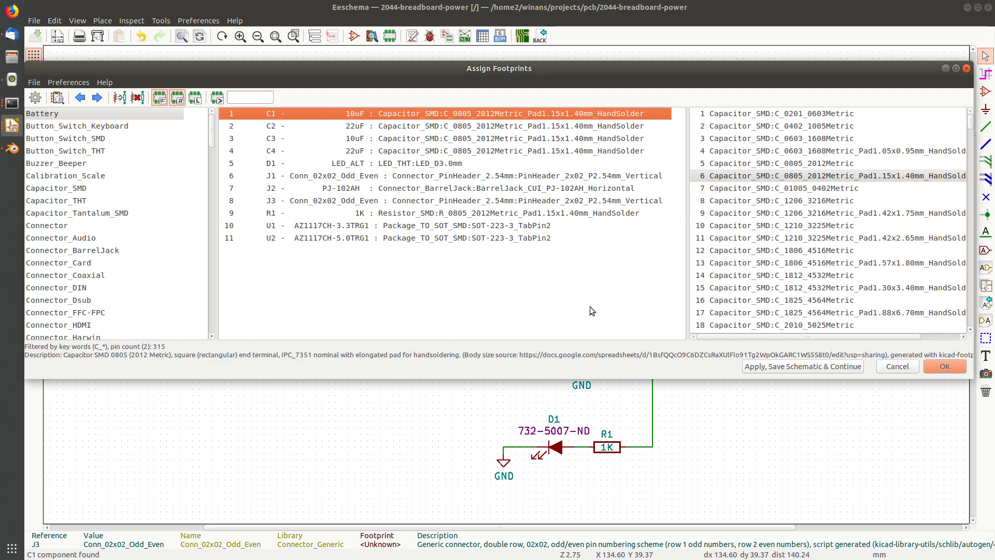
pyautogui.click(944, 367)
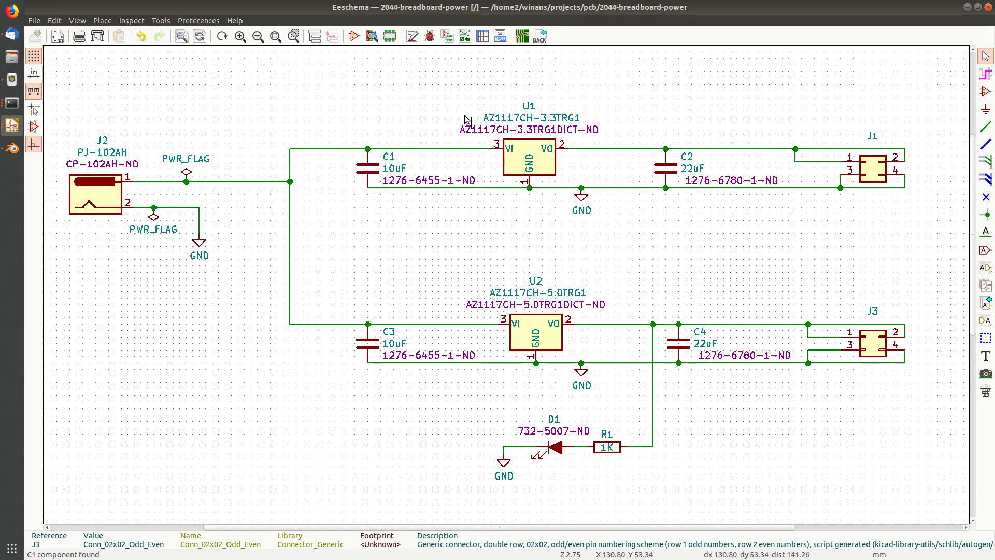
# Review the symbol fields table in a widened window, checking U2's DIGIKEY entry against the digikey column, and discard any changes
pyautogui.click(482, 42)
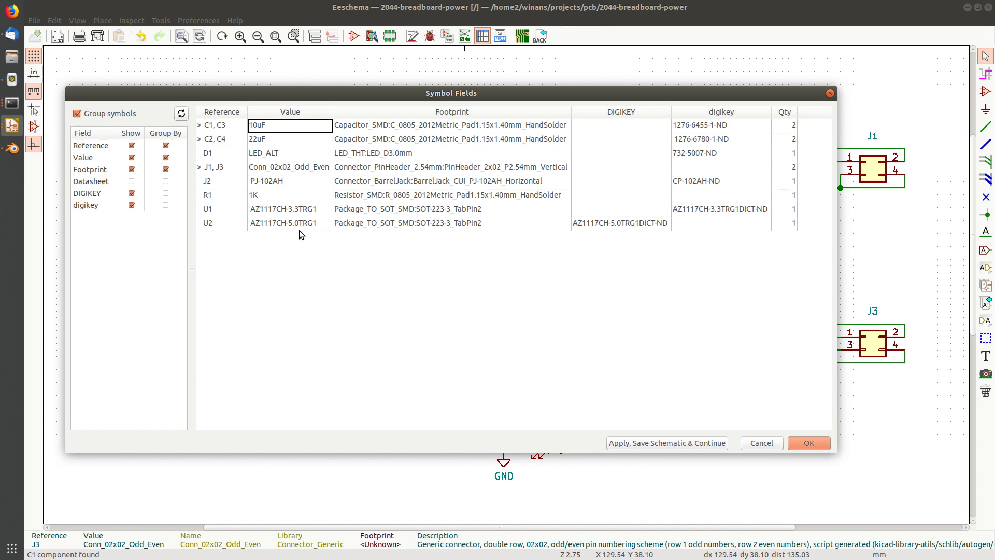
pyautogui.click(842, 175)
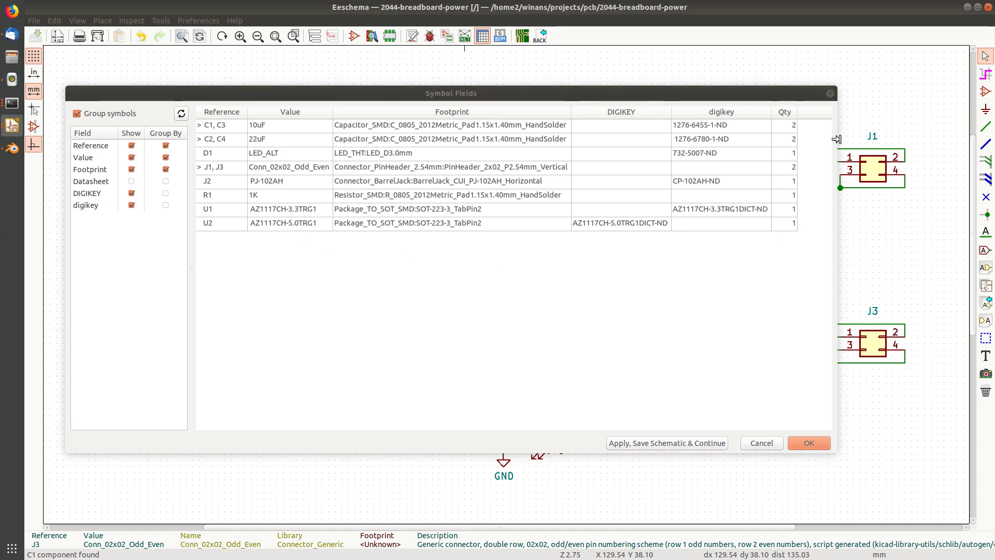
pyautogui.moveTo(836, 138); pyautogui.dragTo(955, 138)
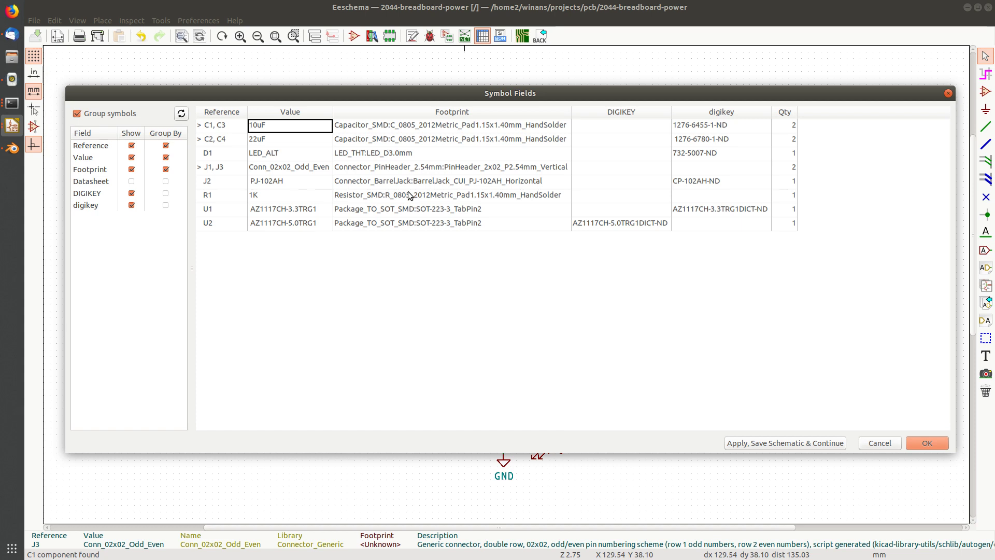
pyautogui.click(603, 222)
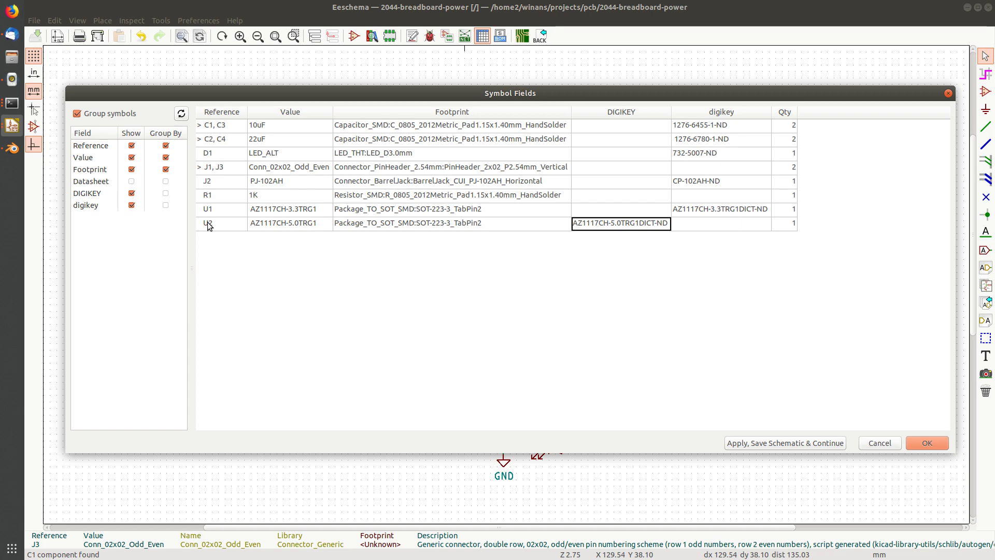
pyautogui.click(885, 443)
# Rename regulator U2's DIGIKEY field to digikey in its symbol properties and save the schematic
pyautogui.doubleClick(536, 332)
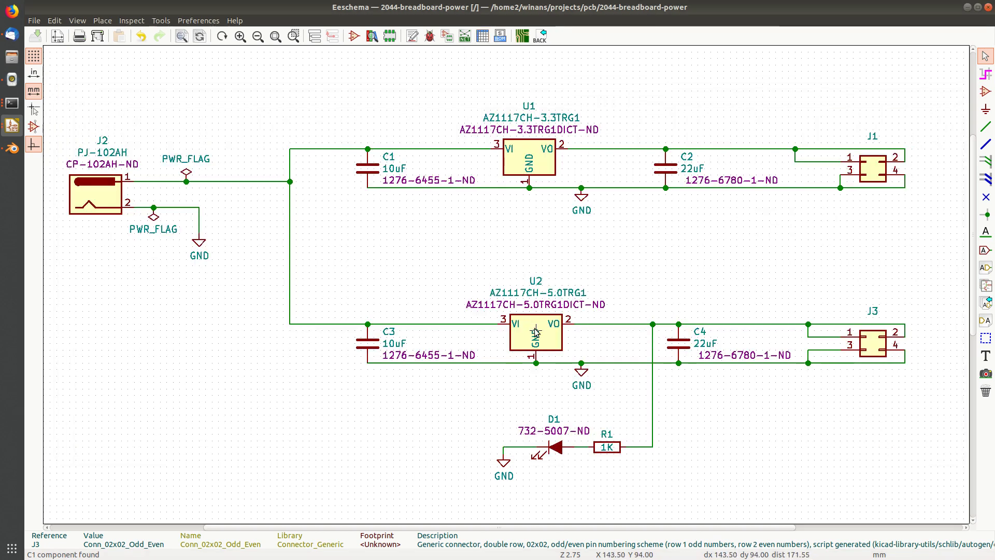
pyautogui.click(395, 197)
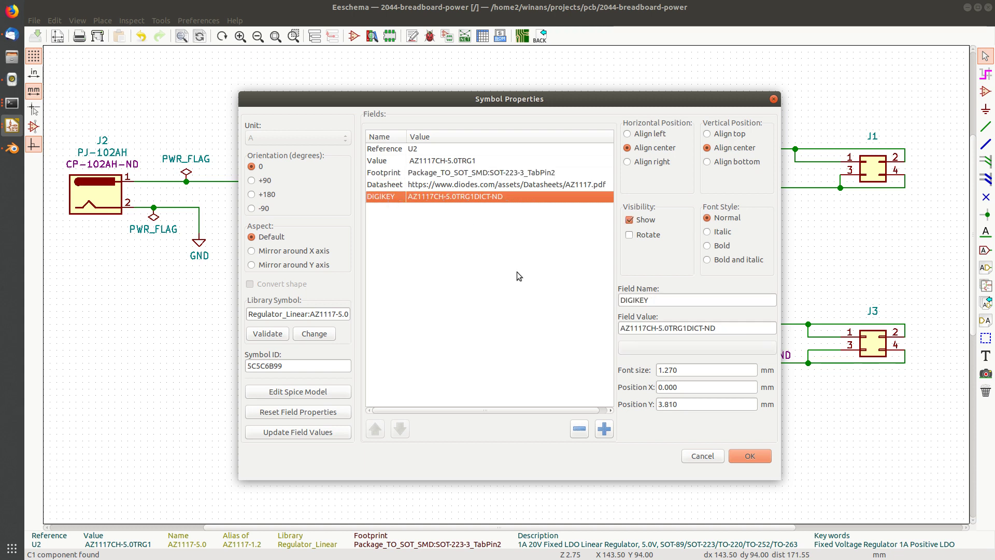
pyautogui.doubleClick(650, 302)
pyautogui.write('digikey')
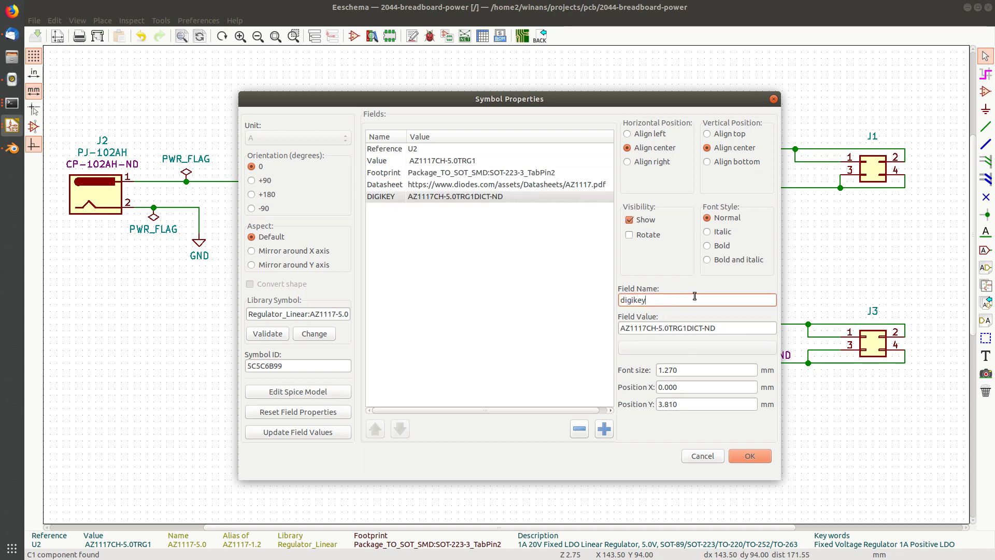
pyautogui.click(750, 456)
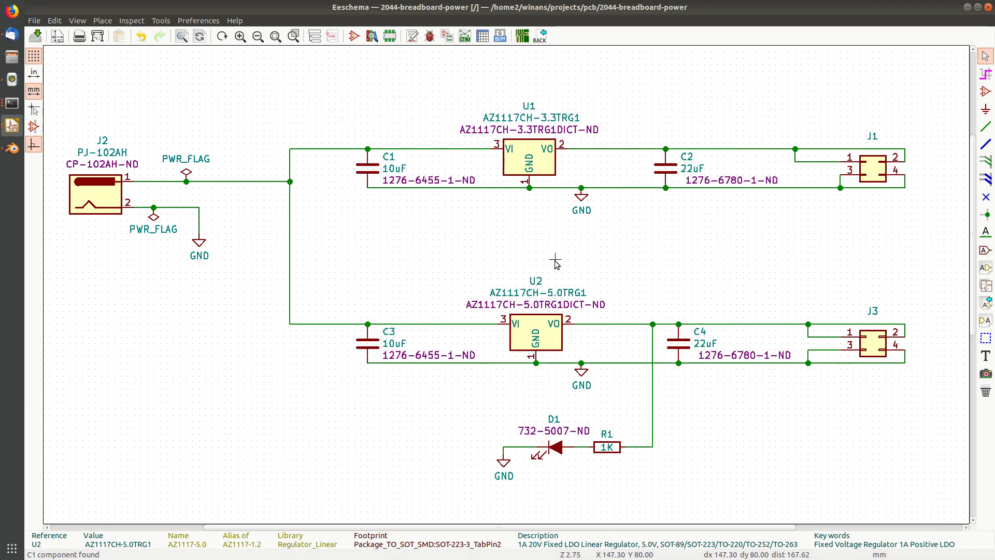
pyautogui.hotkey('ctrl', 's')
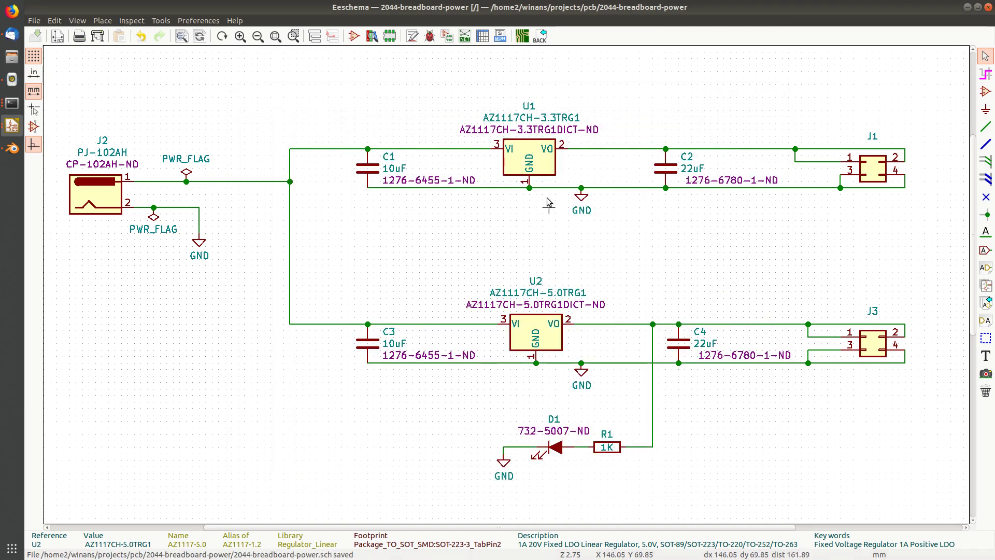
# Check in the symbol fields table that all part numbers share the single digikey column, and close the table
pyautogui.click(480, 39)
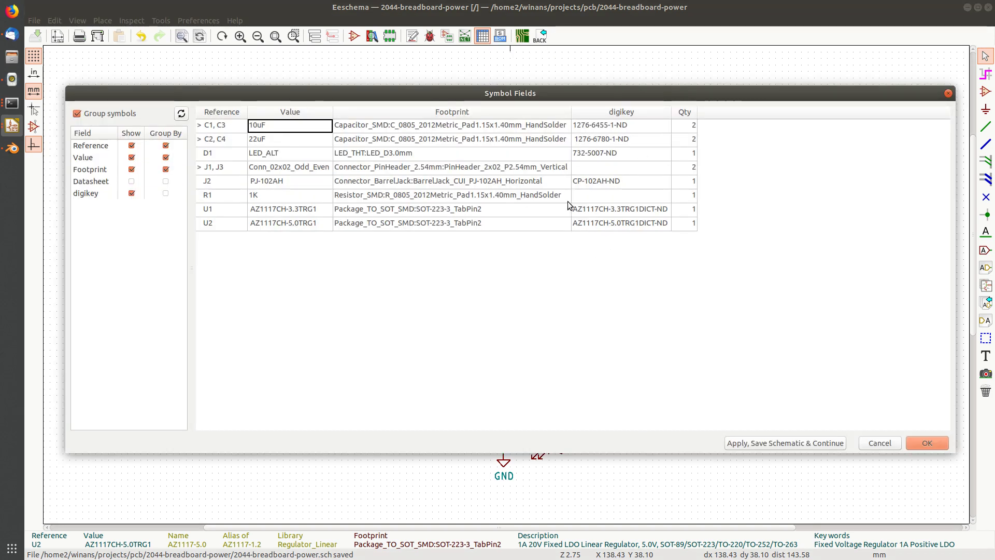
pyautogui.click(489, 40)
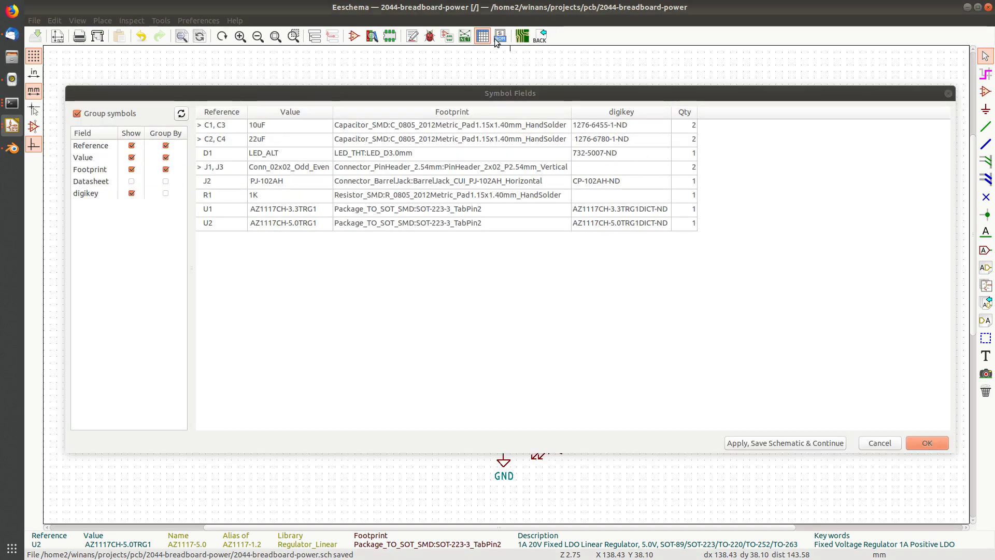
pyautogui.click(603, 239)
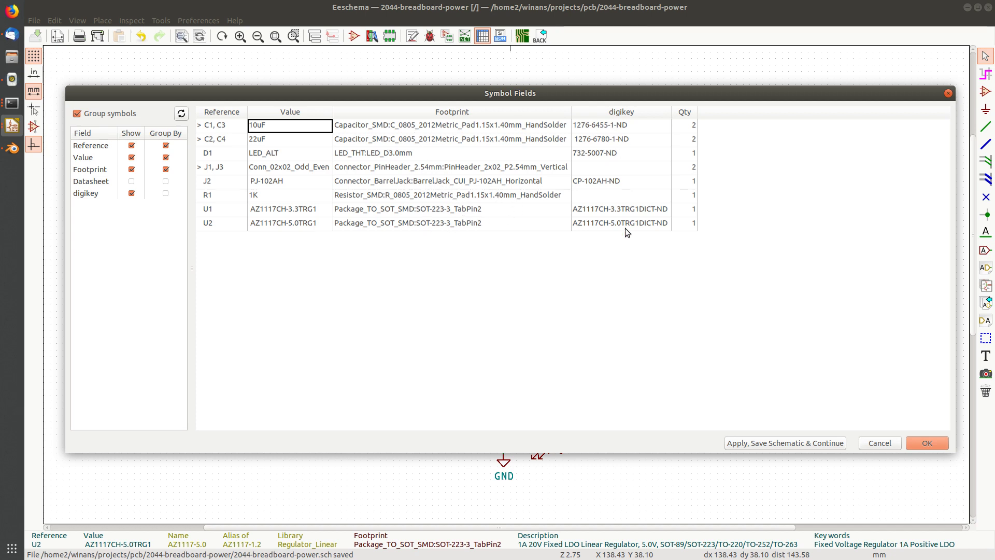
pyautogui.click(933, 444)
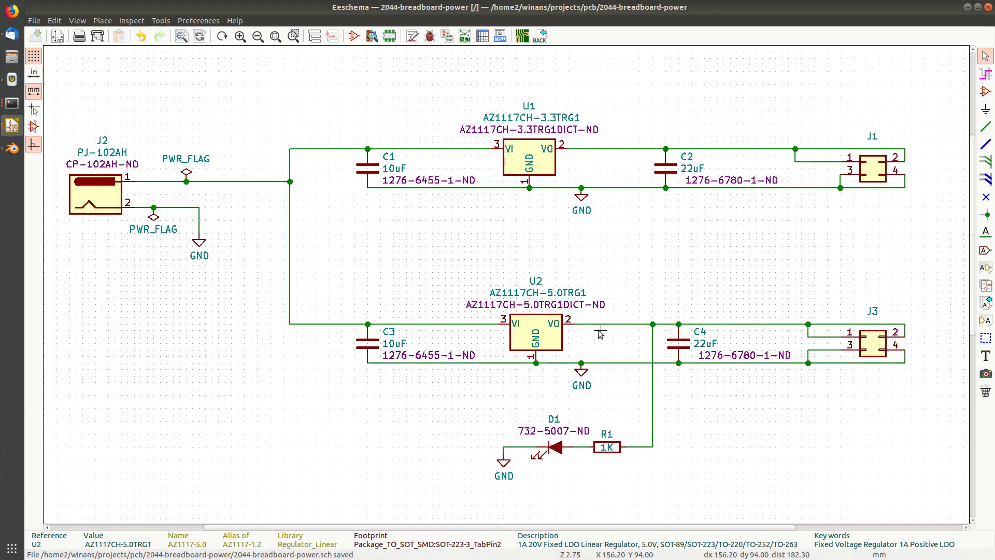
# Run the electrical rules check on the schematic and close the checker
pyautogui.click(431, 36)
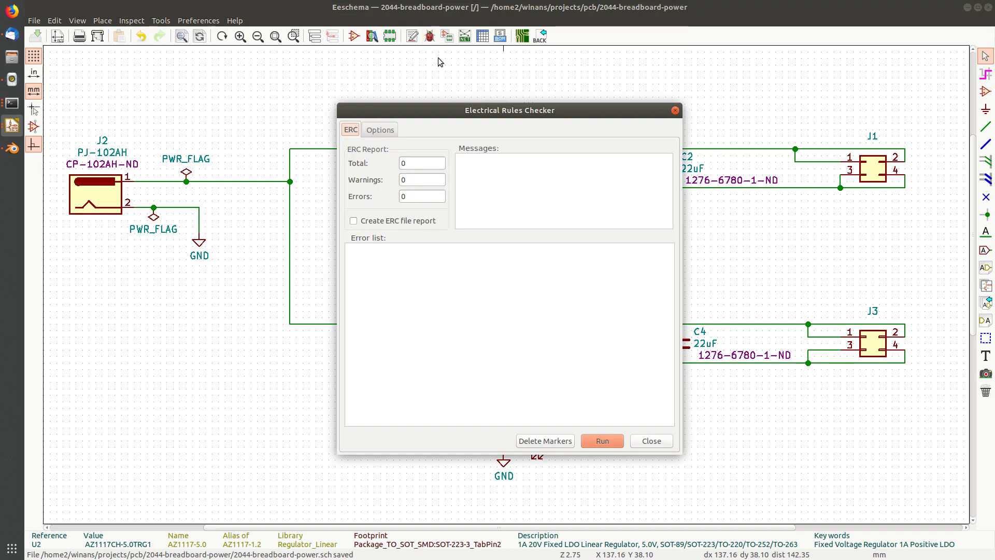
pyautogui.click(603, 441)
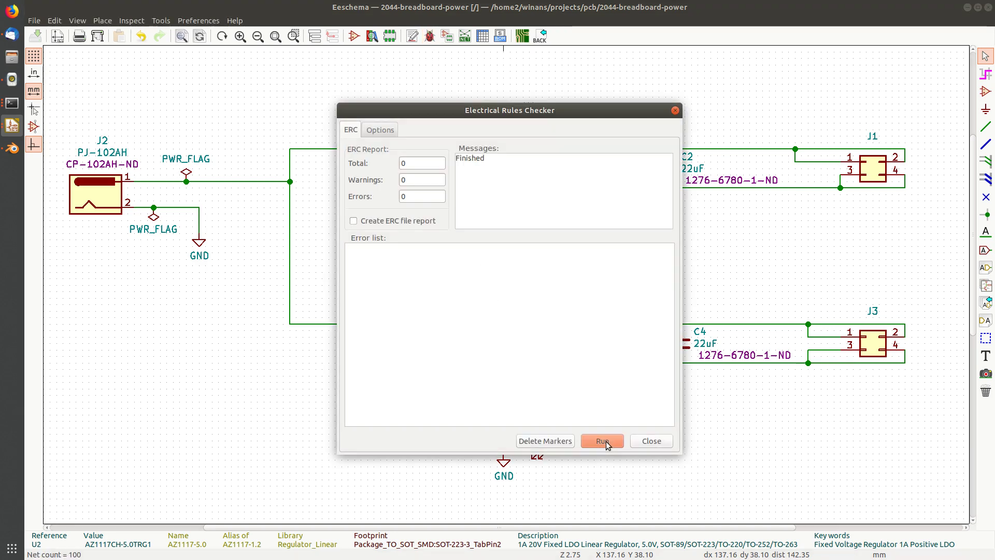
pyautogui.click(651, 441)
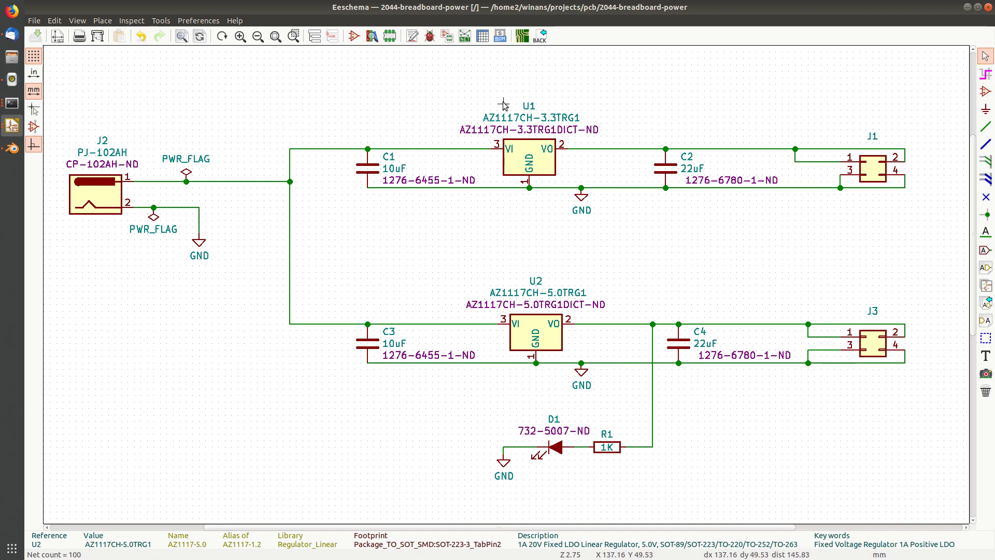
# Generate the Pcbnew netlist in default format and save it as 2044-breadboard-power.net in the 2044-breadboard-power project folder
pyautogui.click(465, 37)
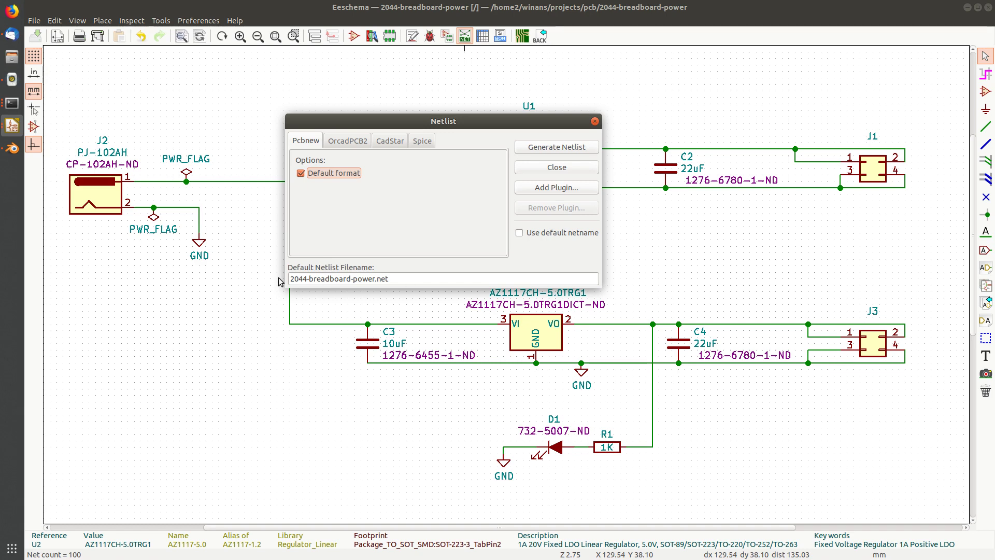
pyautogui.click(557, 148)
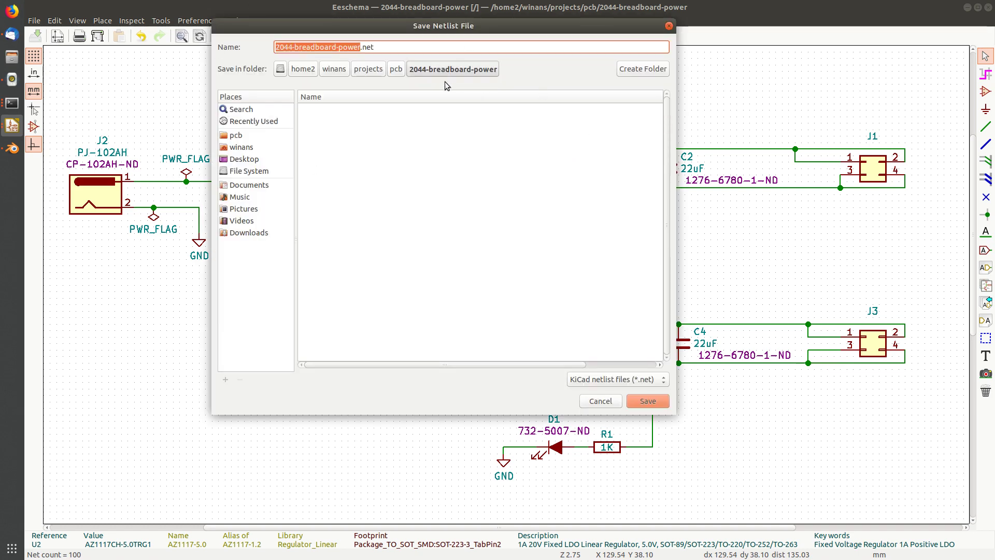
pyautogui.click(647, 401)
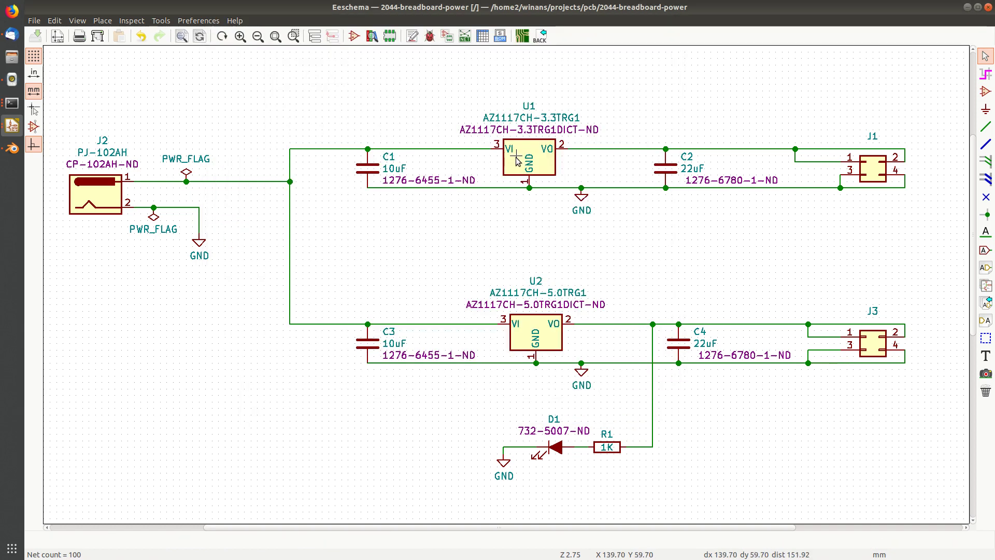